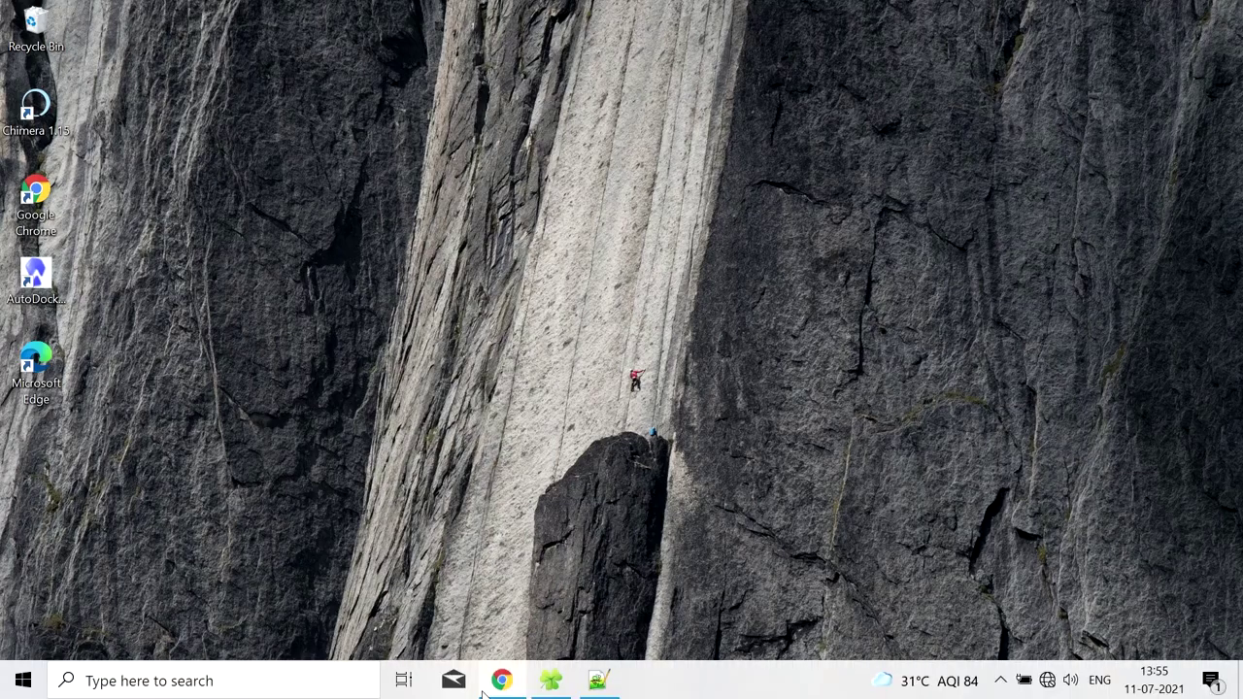
# - Bring the Chrome window with the AutoDock prepare_ligand4.py how-to page back to the front
pyautogui.click(496, 682)
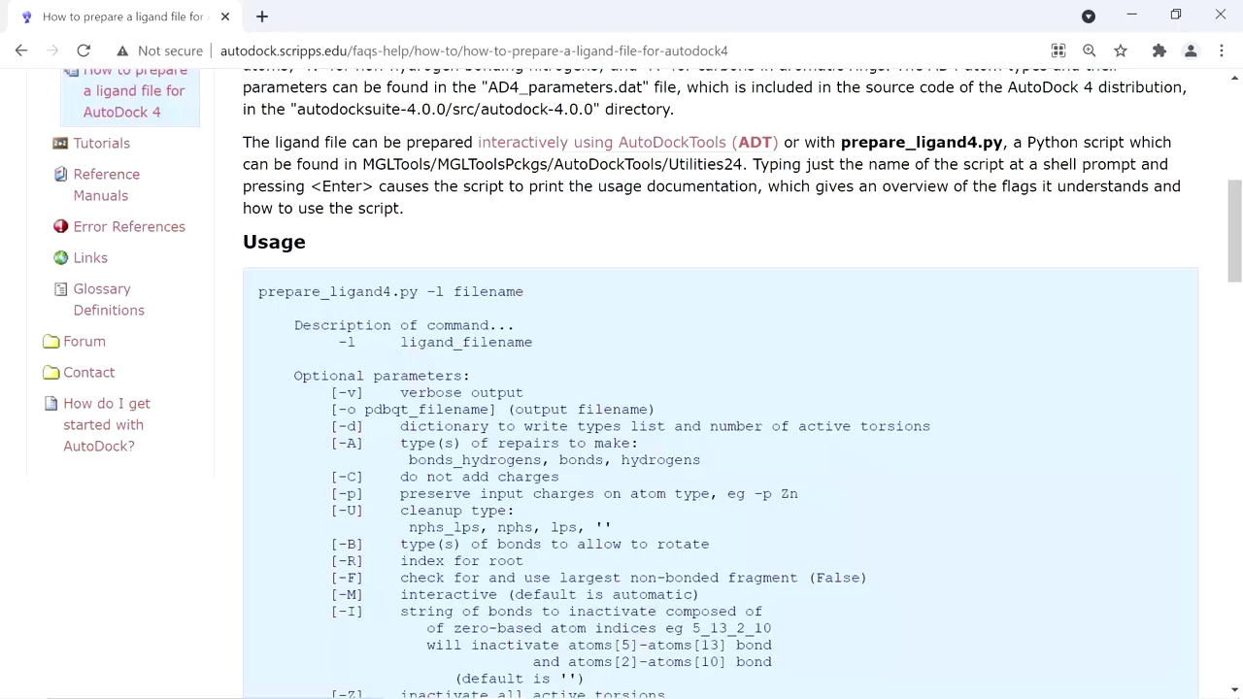
# - Check the page address and read the prepare_ligand4.py Usage section
pyautogui.scroll(6, 622, 384)
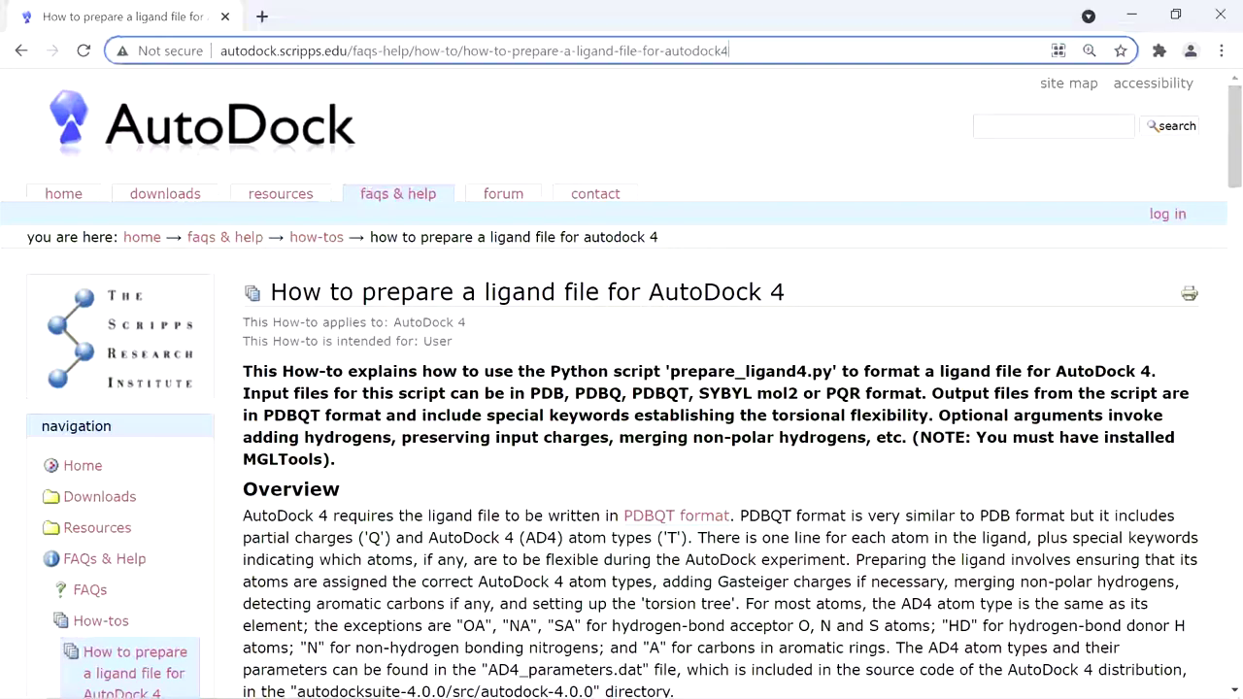
pyautogui.click(418, 56)
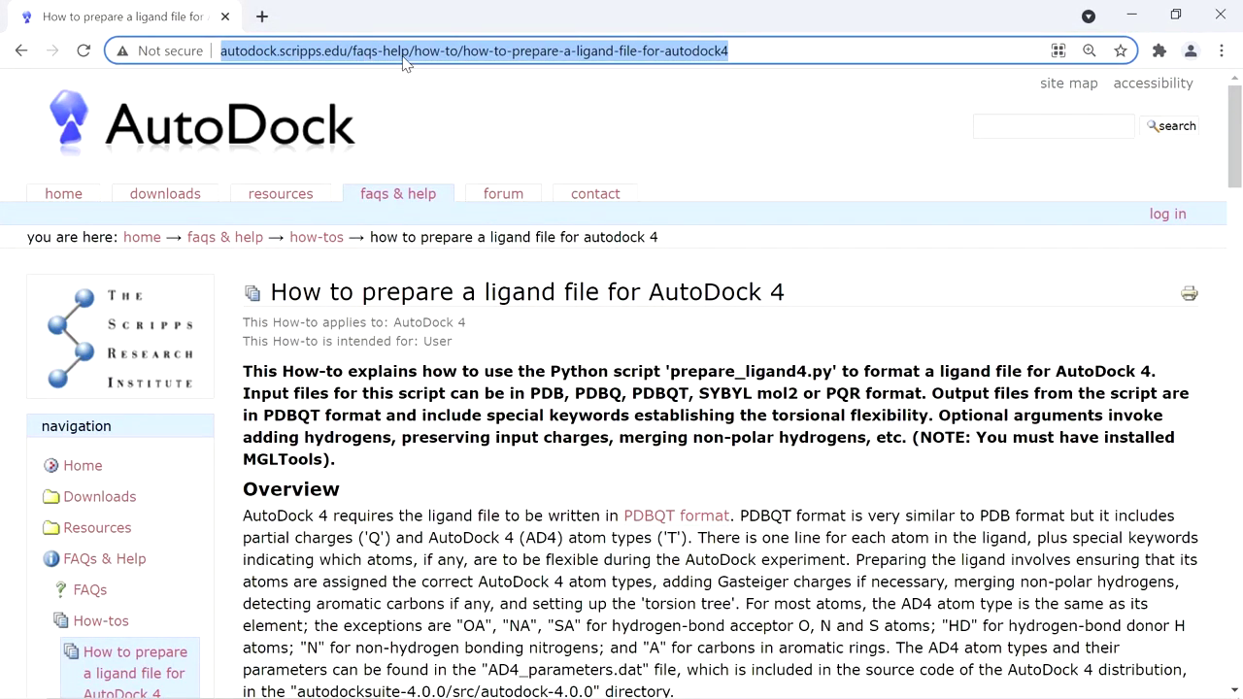
pyautogui.scroll(-10, 430, 411)
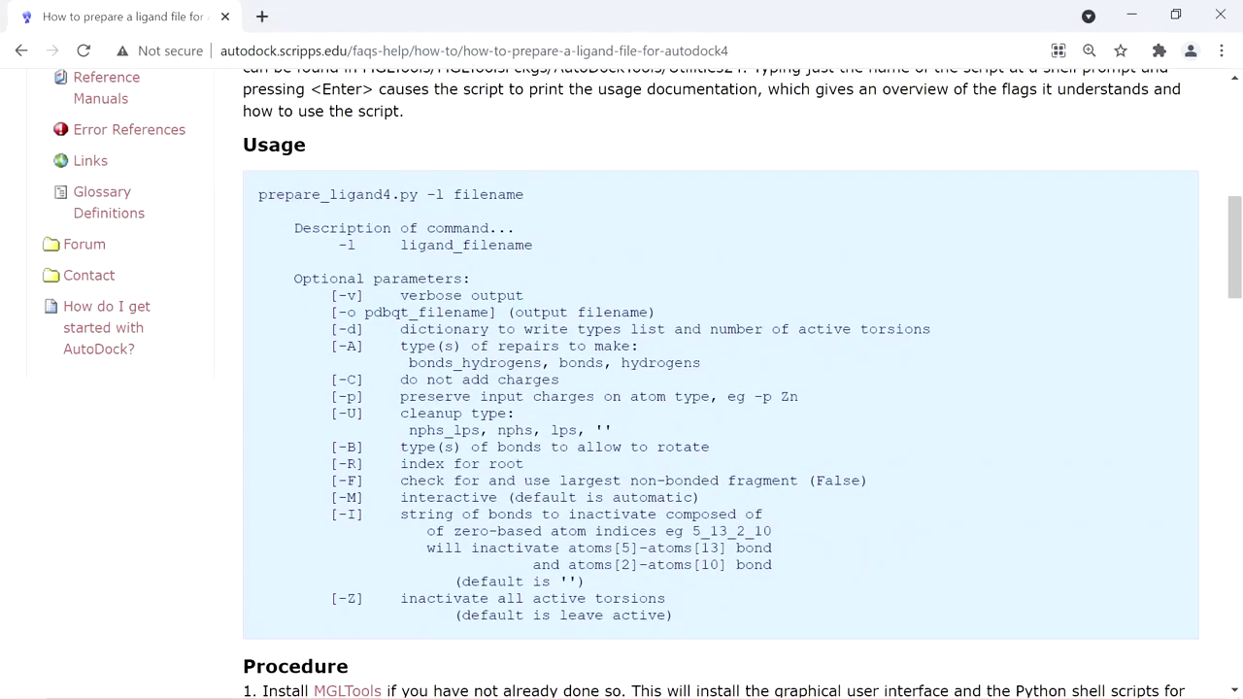
pyautogui.scroll(-2, 298, 396)
pyautogui.scroll(-1, 298, 396)
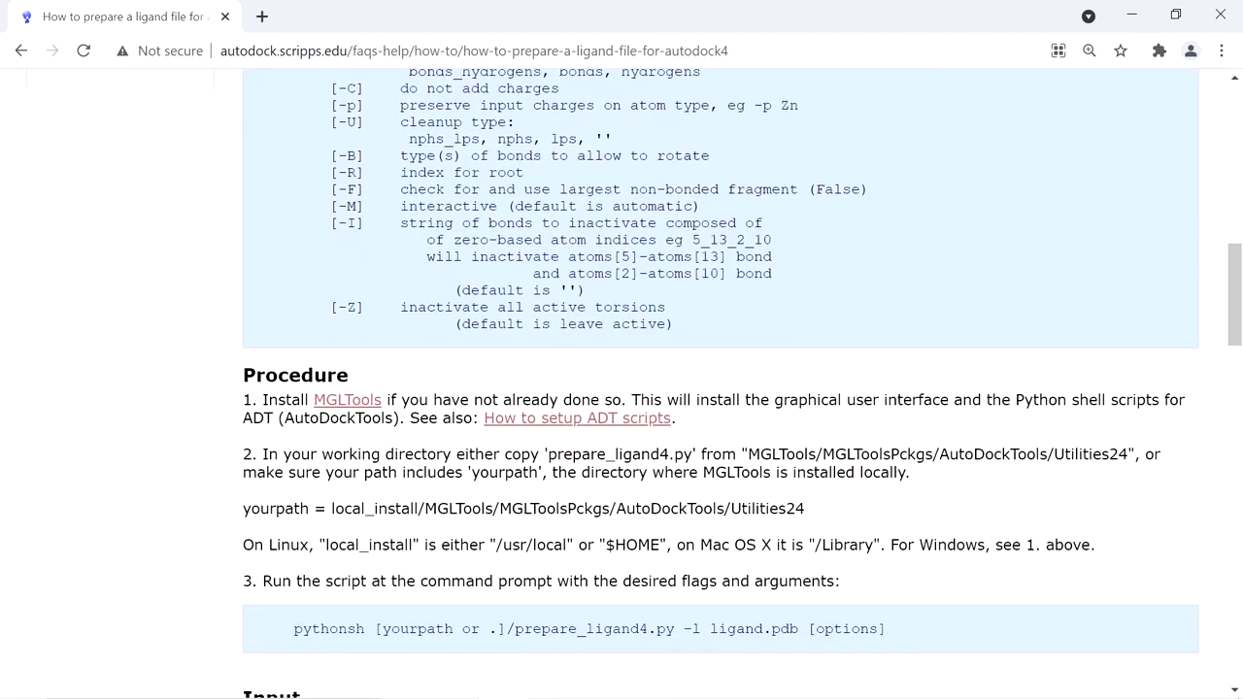
pyautogui.scroll(-6, 298, 396)
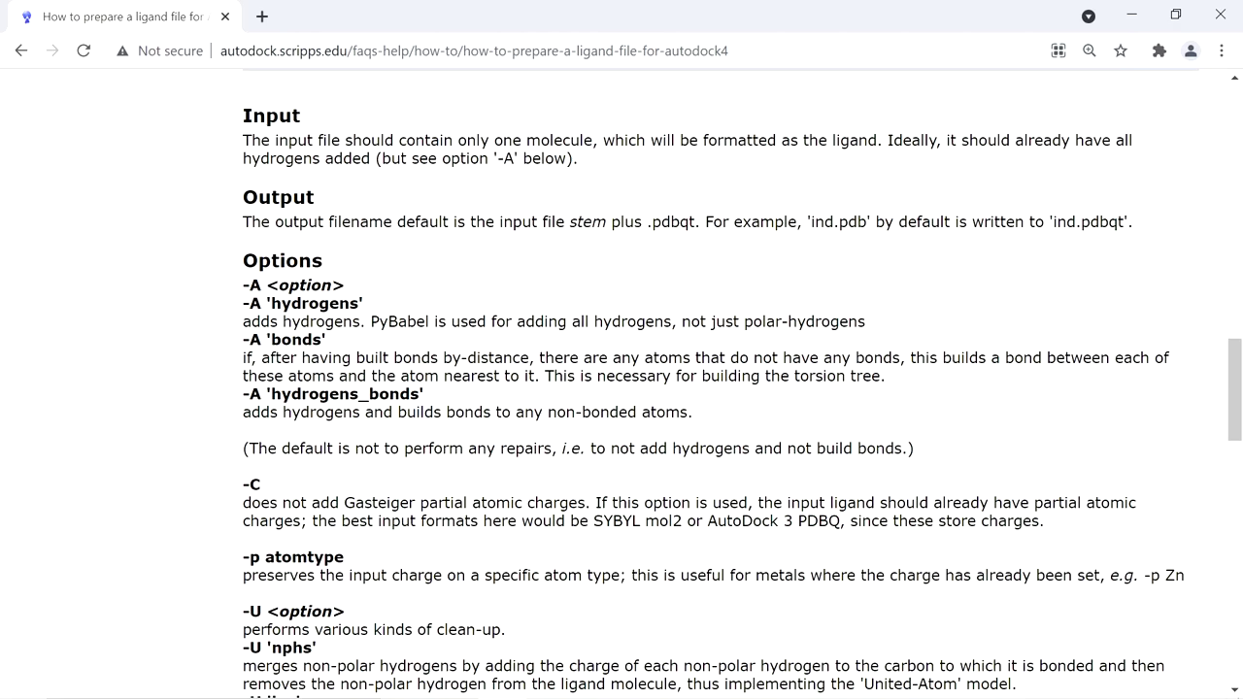
# - Read through the Options and known problems, then minimize Chrome to the desktop
pyautogui.scroll(-5, 335, 130)
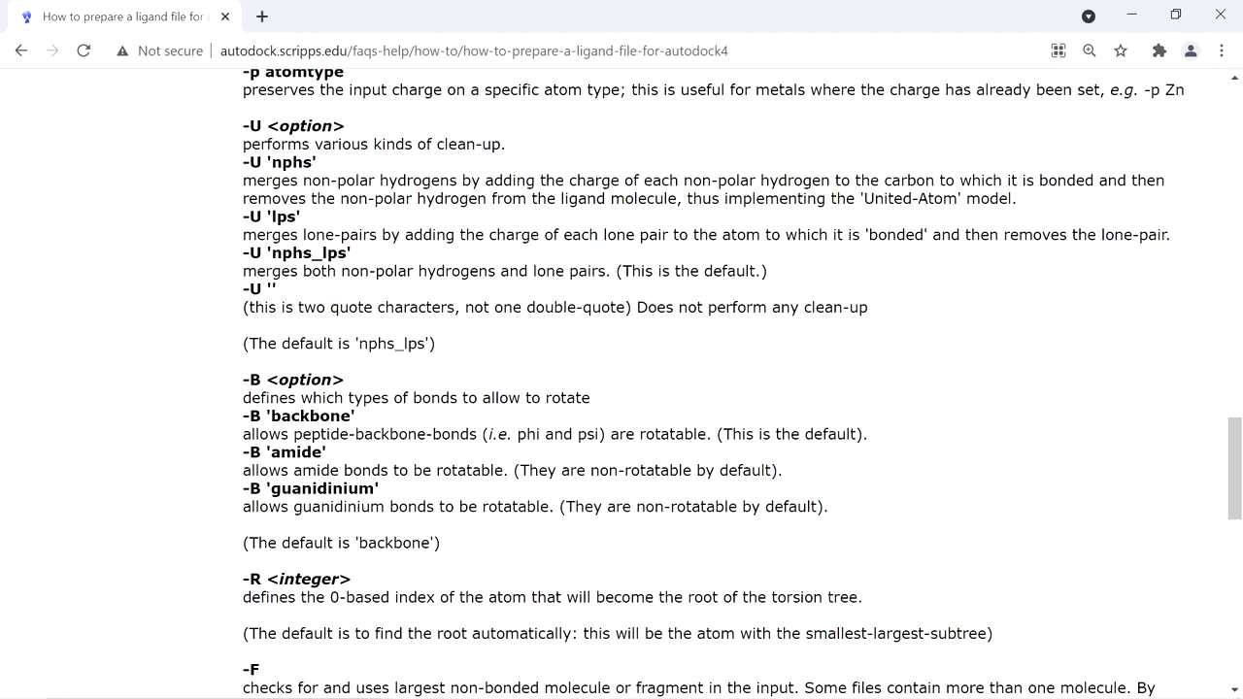
pyautogui.scroll(-4, 621, 388)
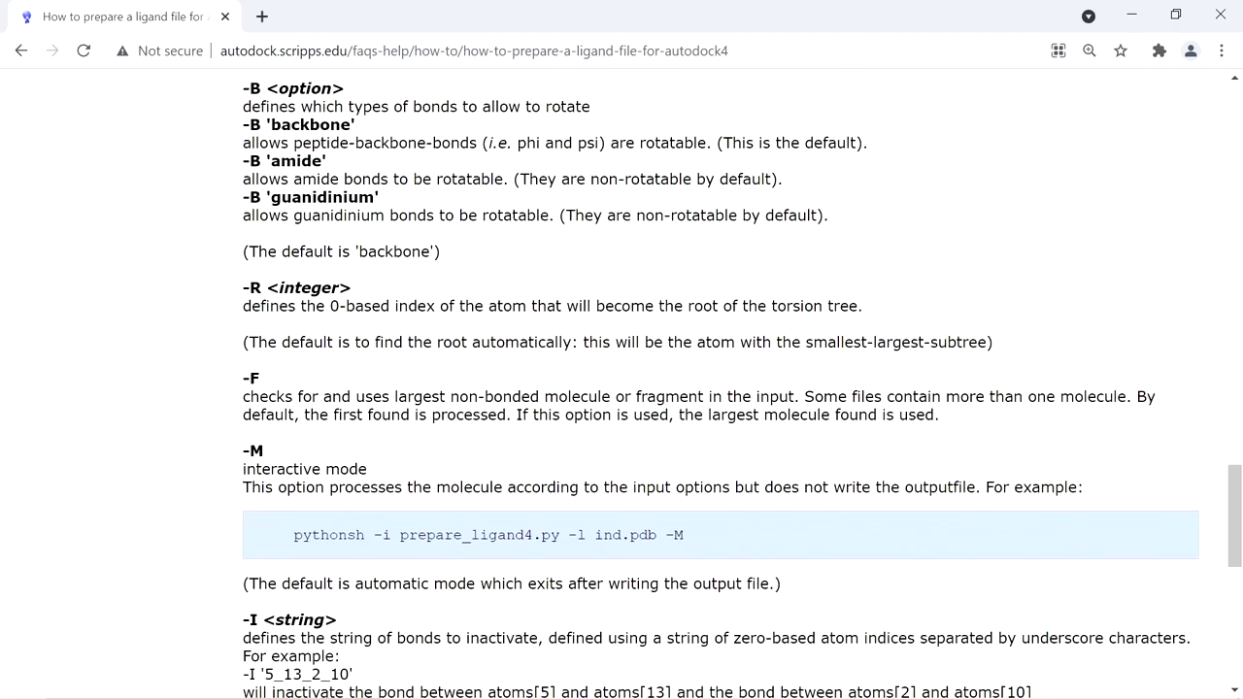
pyautogui.scroll(-3, 622, 389)
pyautogui.scroll(-2, 622, 389)
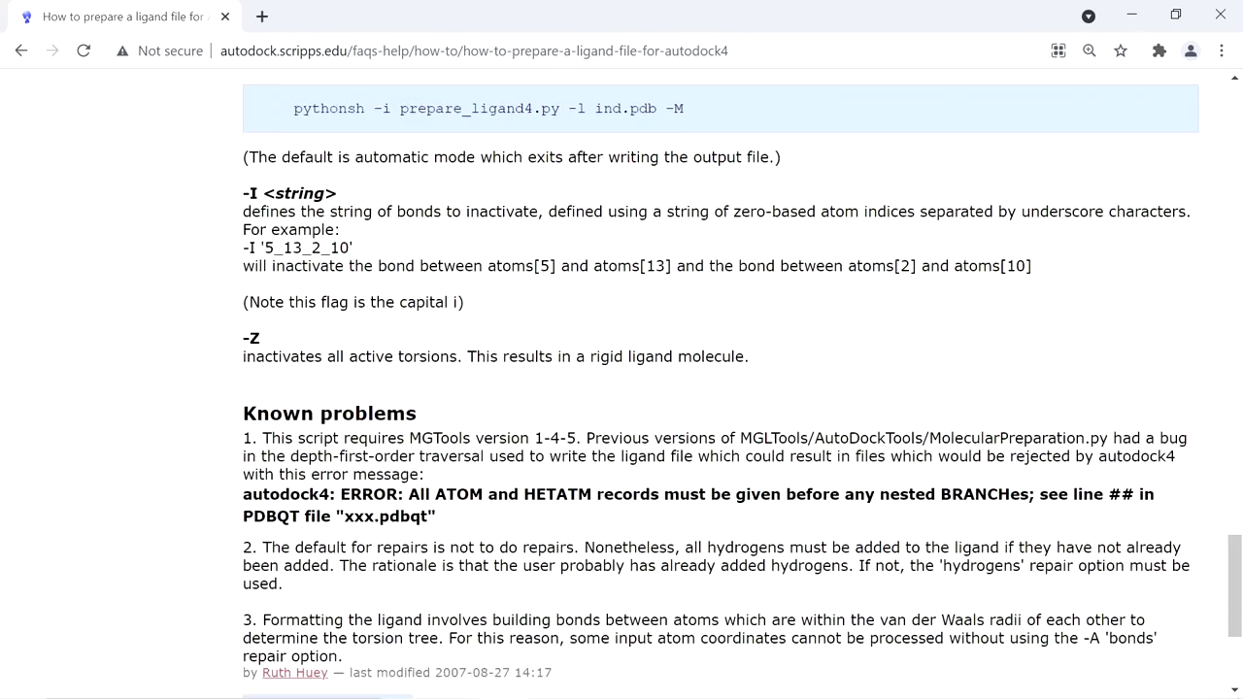
pyautogui.scroll(2, 957, 228)
pyautogui.scroll(13, 956, 227)
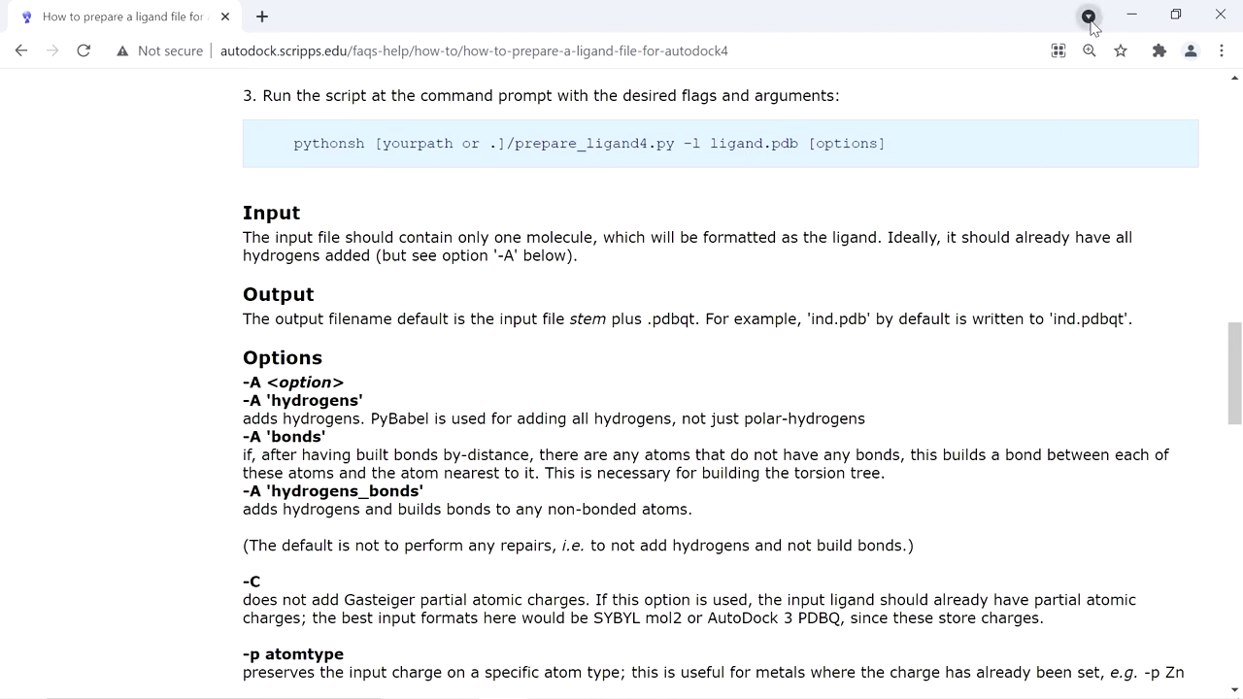
pyautogui.scroll(7, 1068, 87)
pyautogui.click(1134, 12)
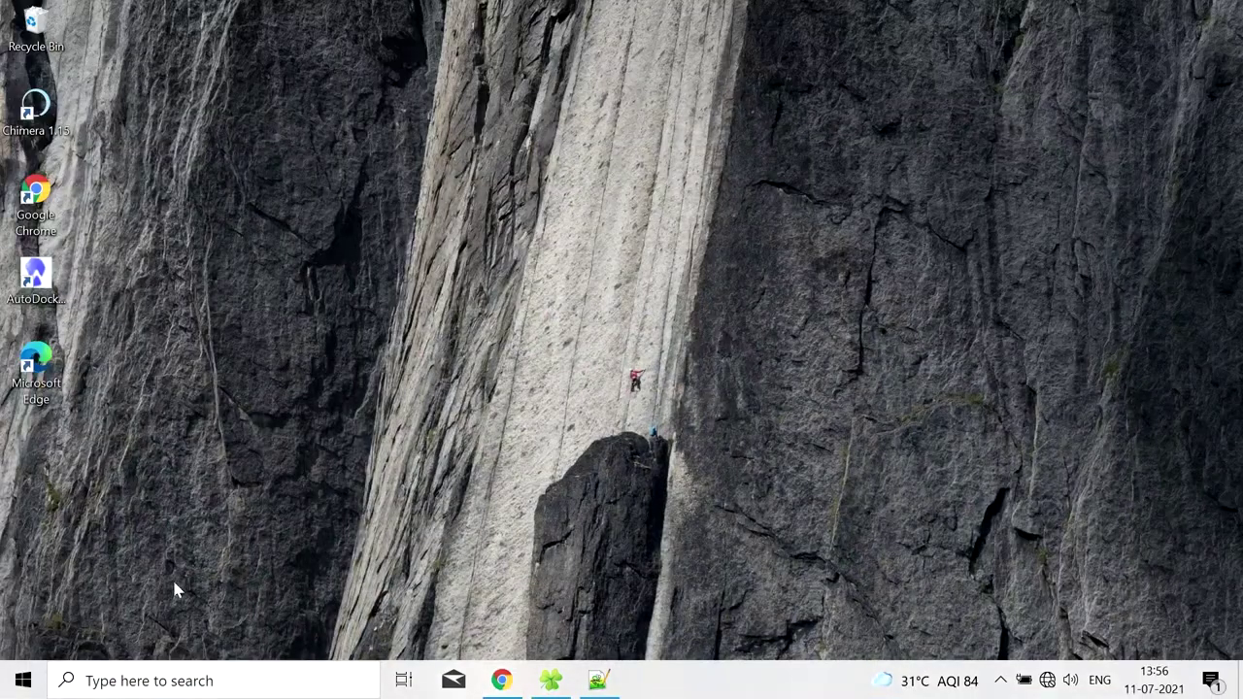
# - Check the 43 mol2 files in lig, then return to multiple_ligands and right-click prepare_ligands.bat
pyautogui.click(551, 685)
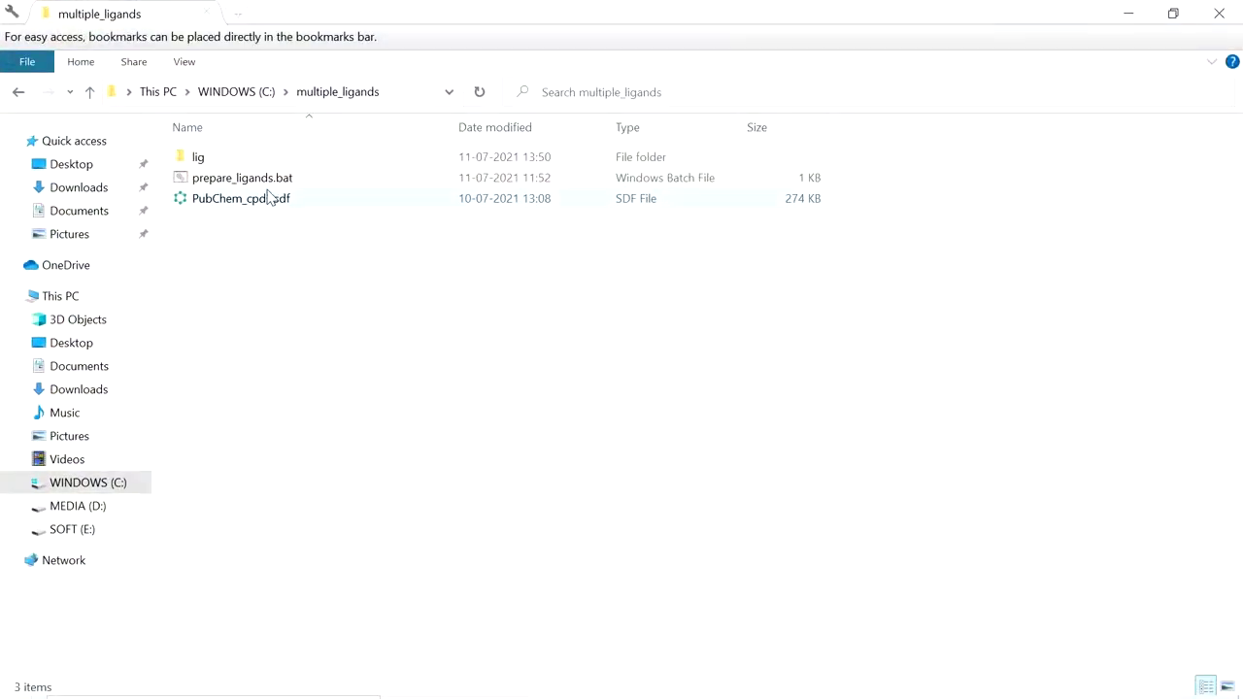
pyautogui.doubleClick(213, 162)
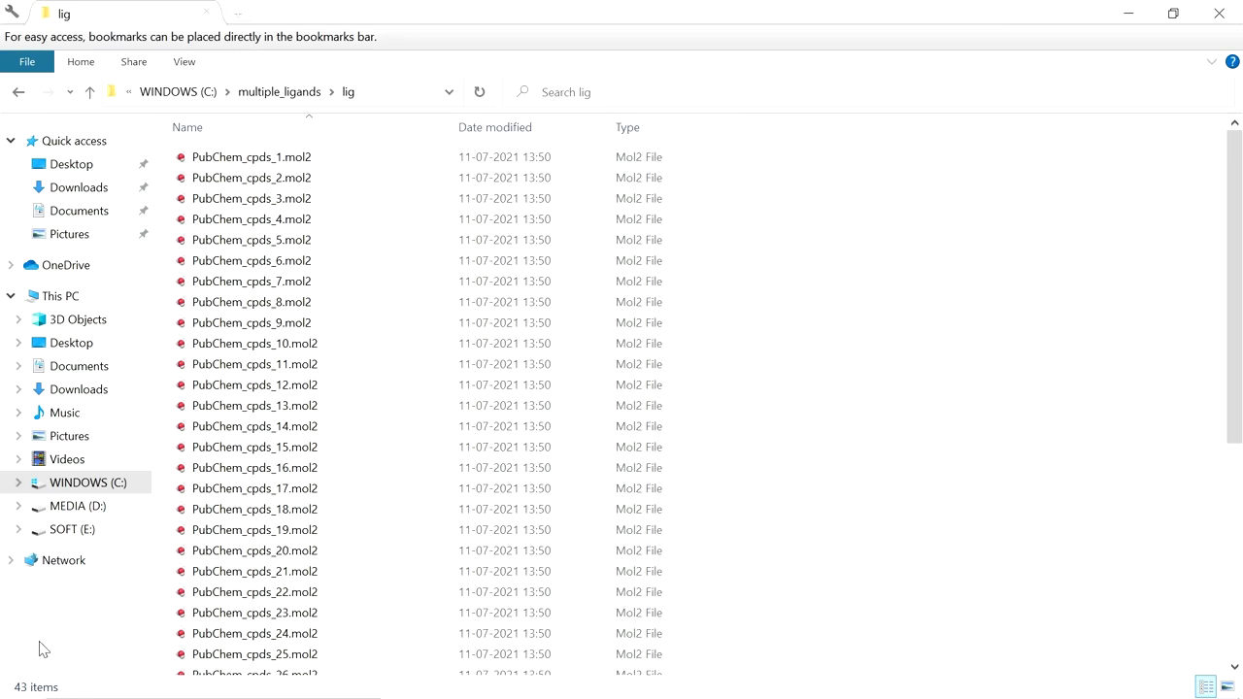
pyautogui.click(318, 161)
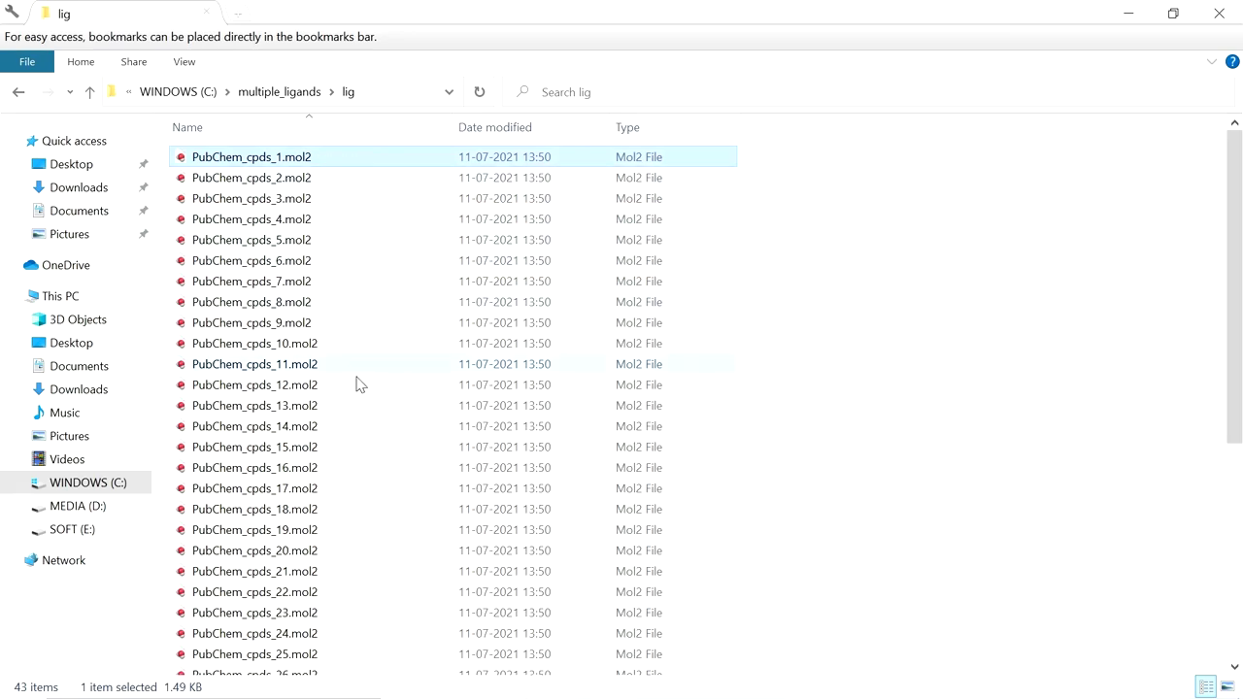
pyautogui.scroll(-6, 389, 453)
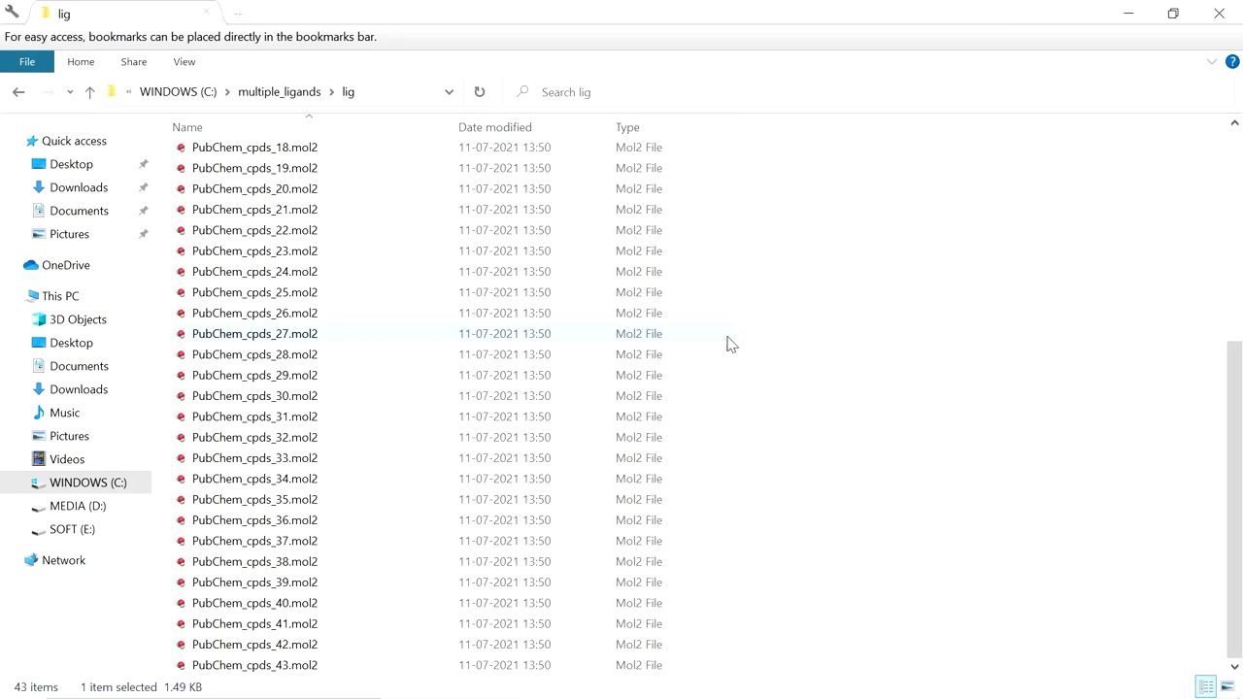
pyautogui.scroll(6, 719, 335)
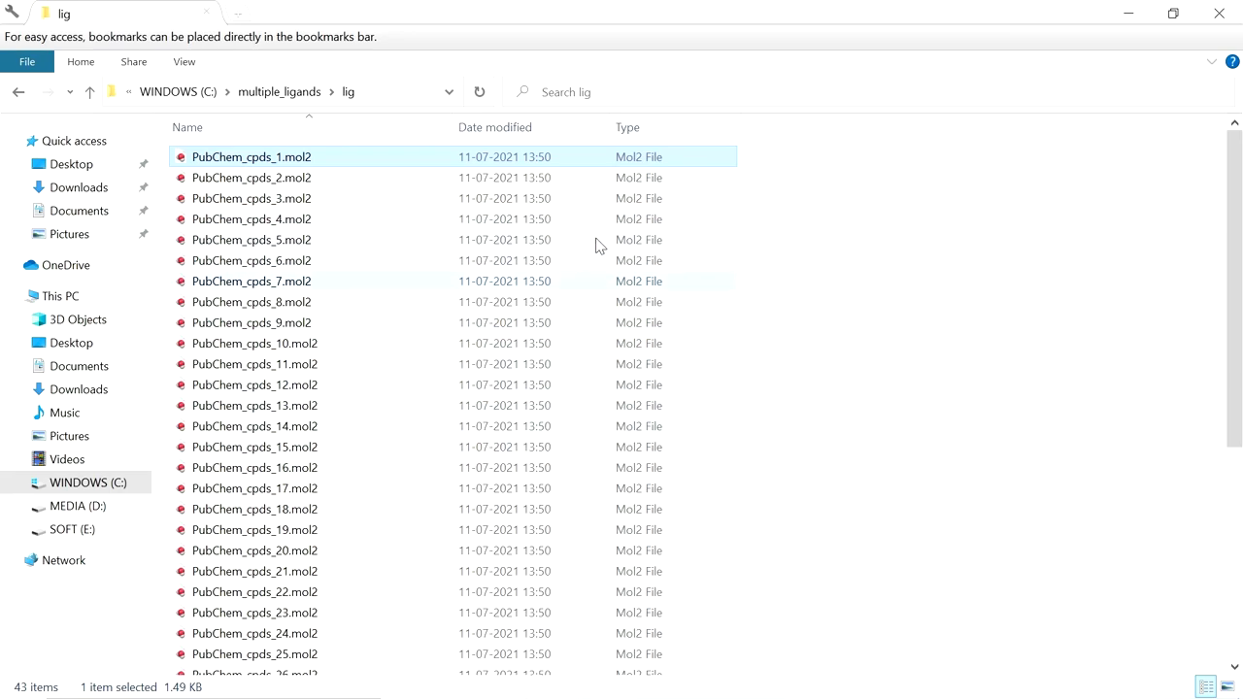
pyautogui.click(292, 94)
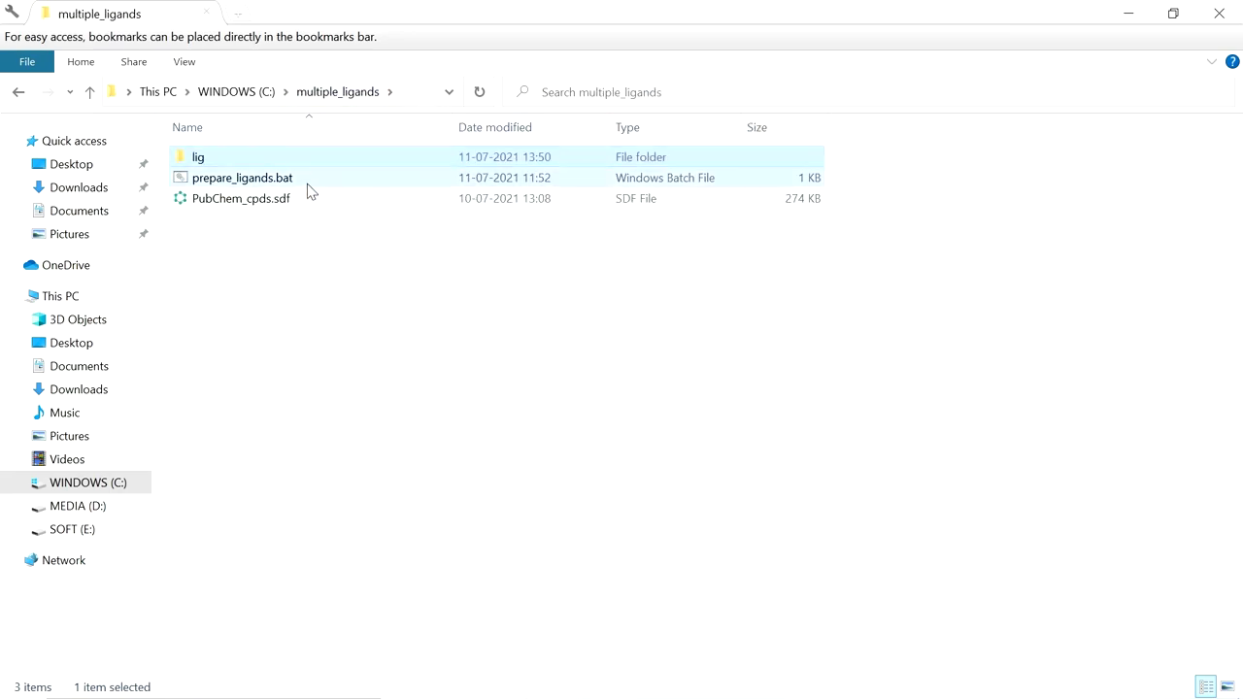
pyautogui.rightClick(308, 184)
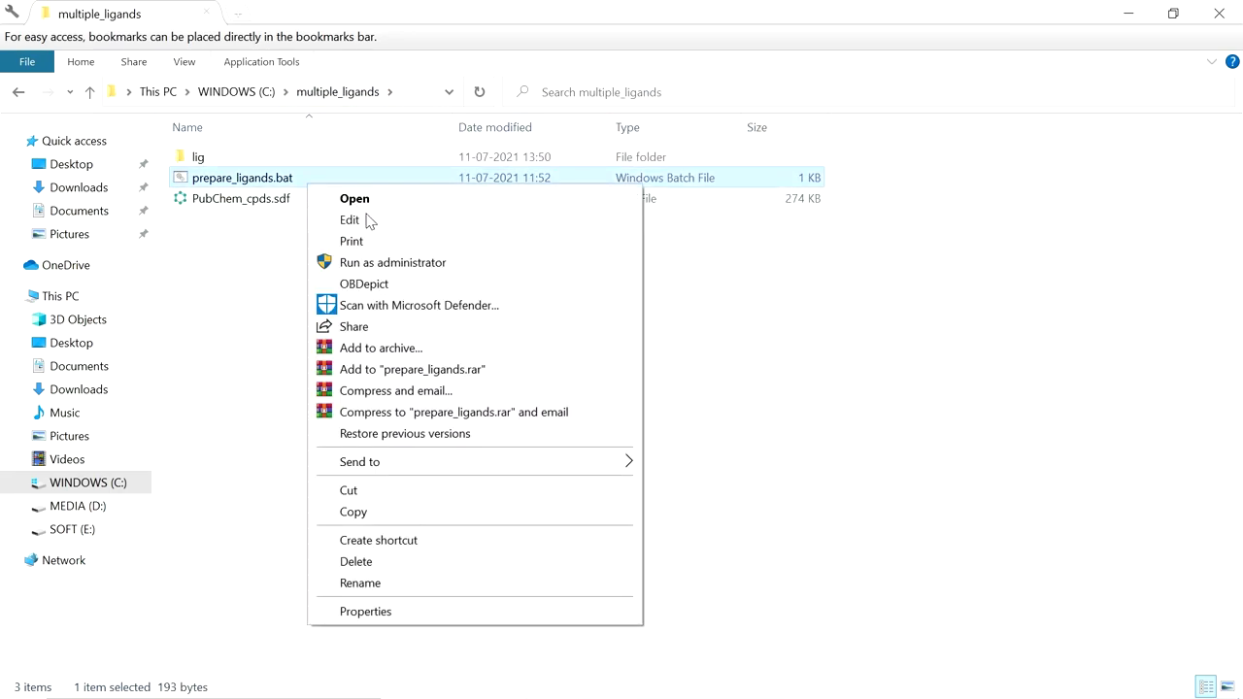
# - Open prepare_ligands.bat in Notepad++ to review its prepare_ligand4.py loop over lig\*.mol2, then minimize it
pyautogui.click(350, 220)
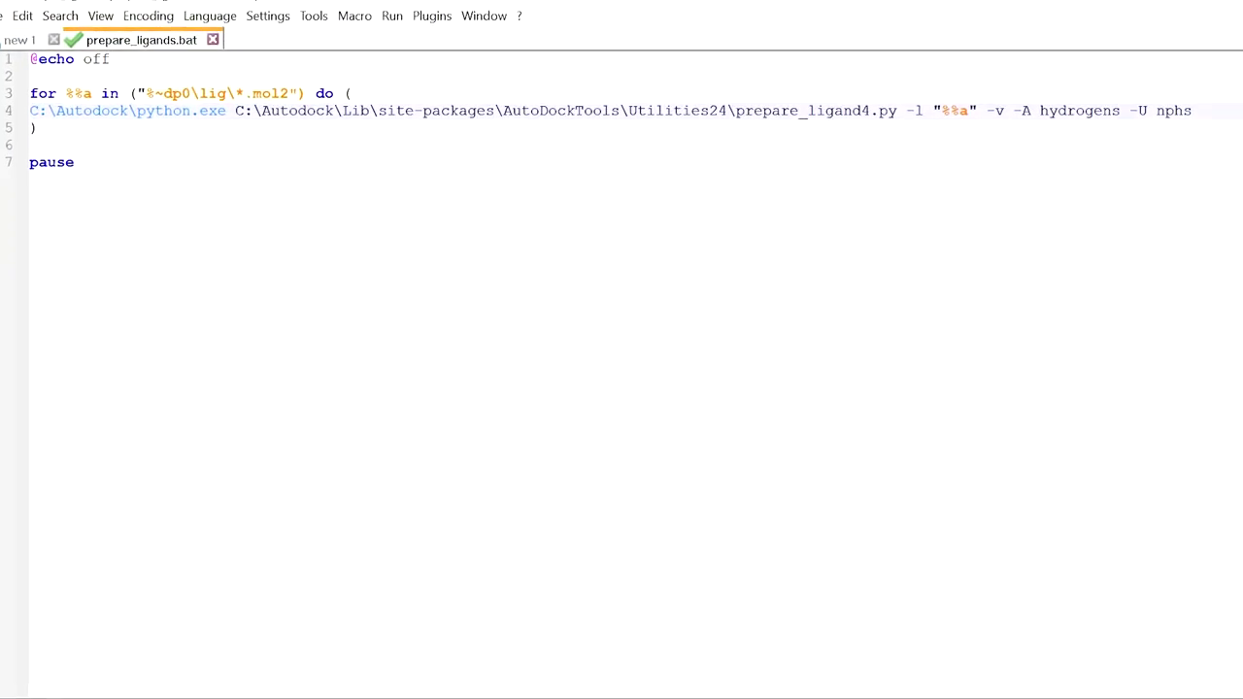
pyautogui.click(75, 162)
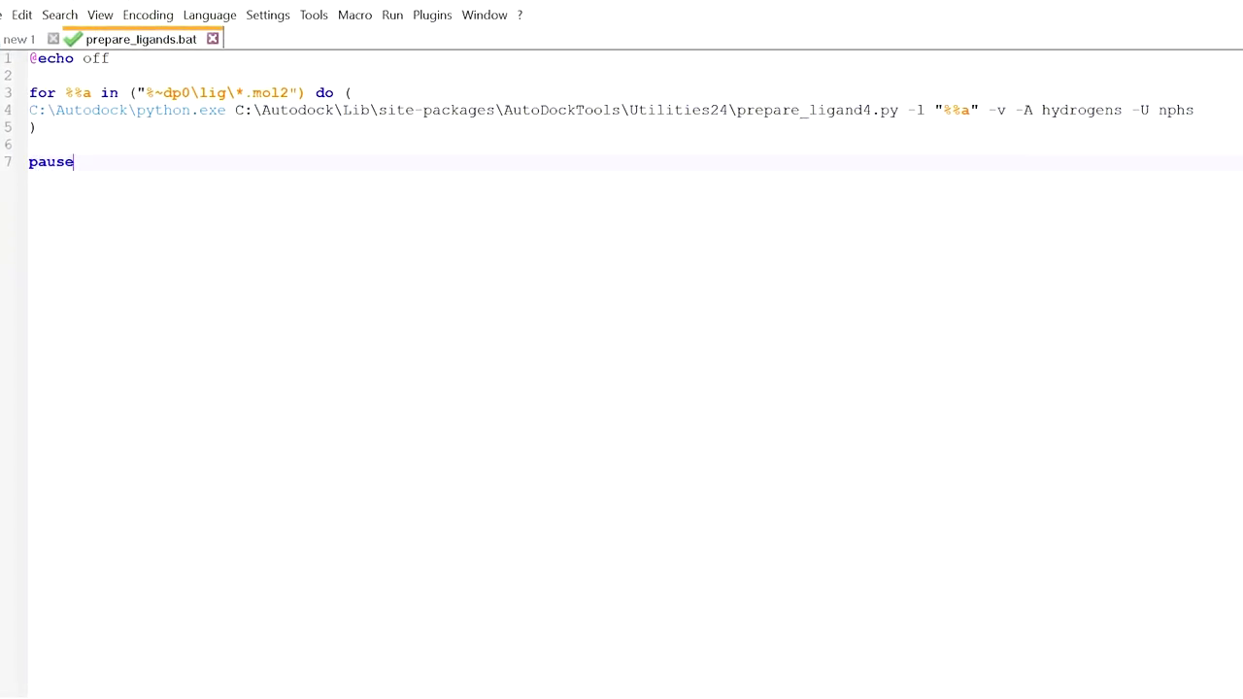
pyautogui.moveTo(739, 110); pyautogui.dragTo(881, 110)
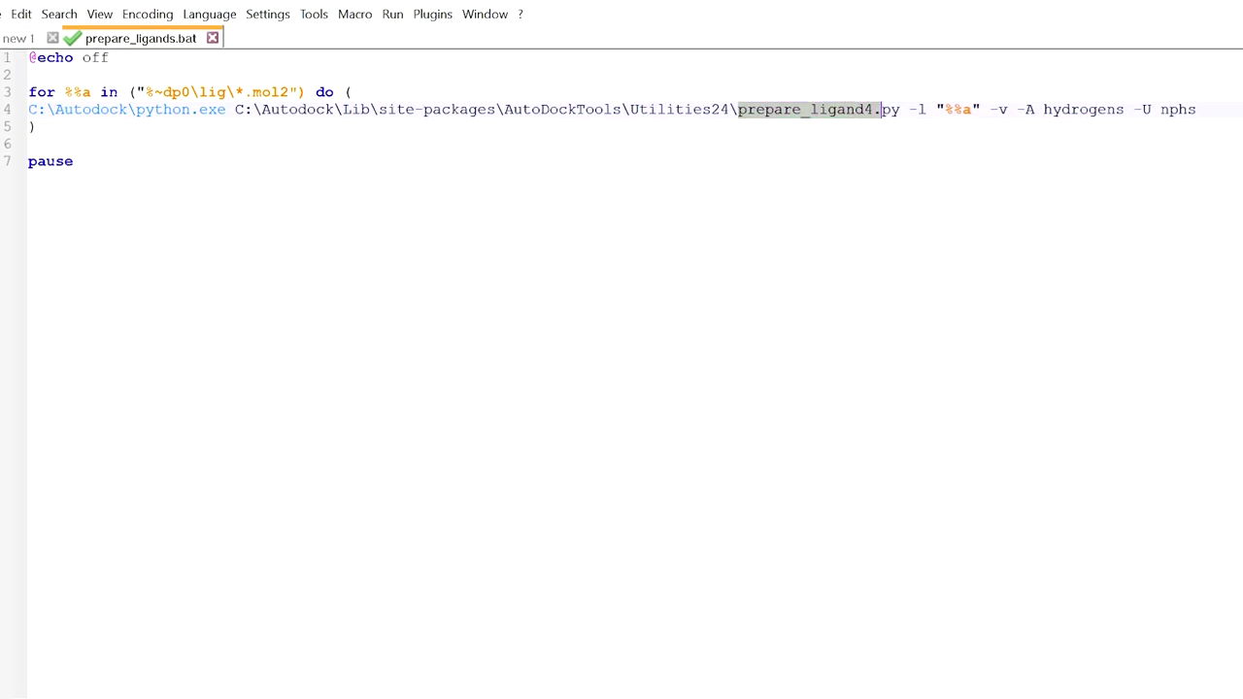
pyautogui.click(73, 161)
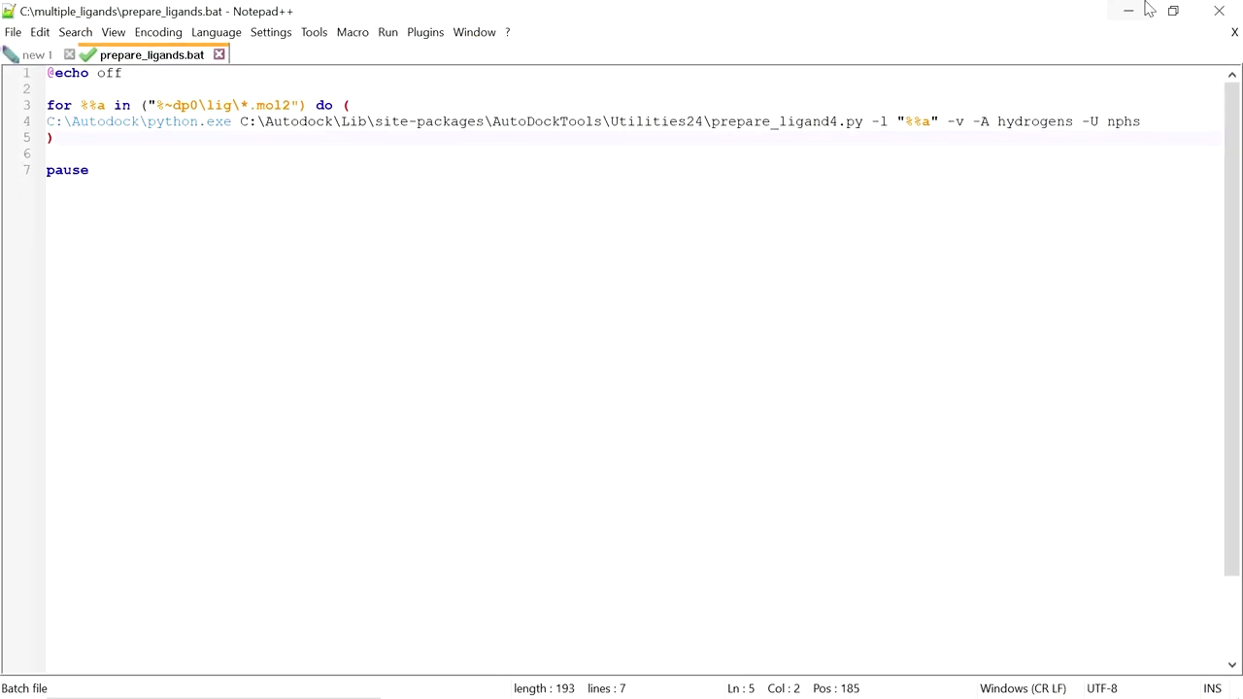
pyautogui.click(1129, 10)
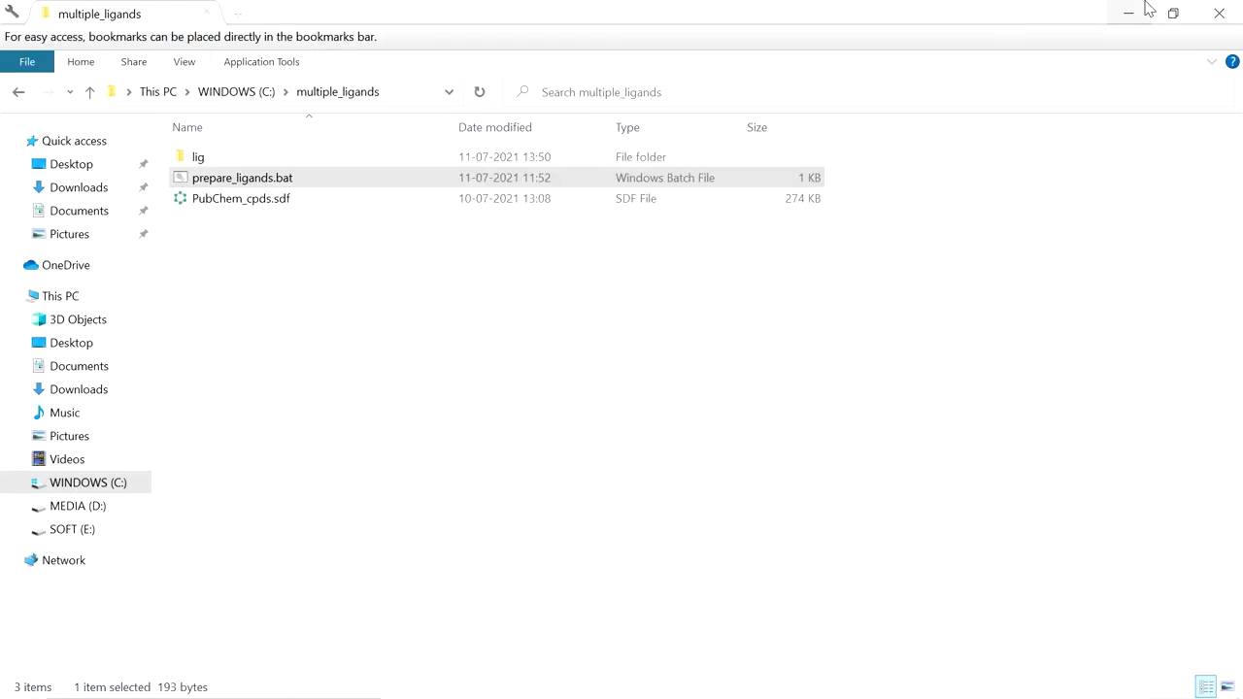
# - Open C:\Autodock in a new Explorer tab, select python.exe, and compare it with the script's path
pyautogui.doubleClick(242, 23)
pyautogui.doubleClick(339, 305)
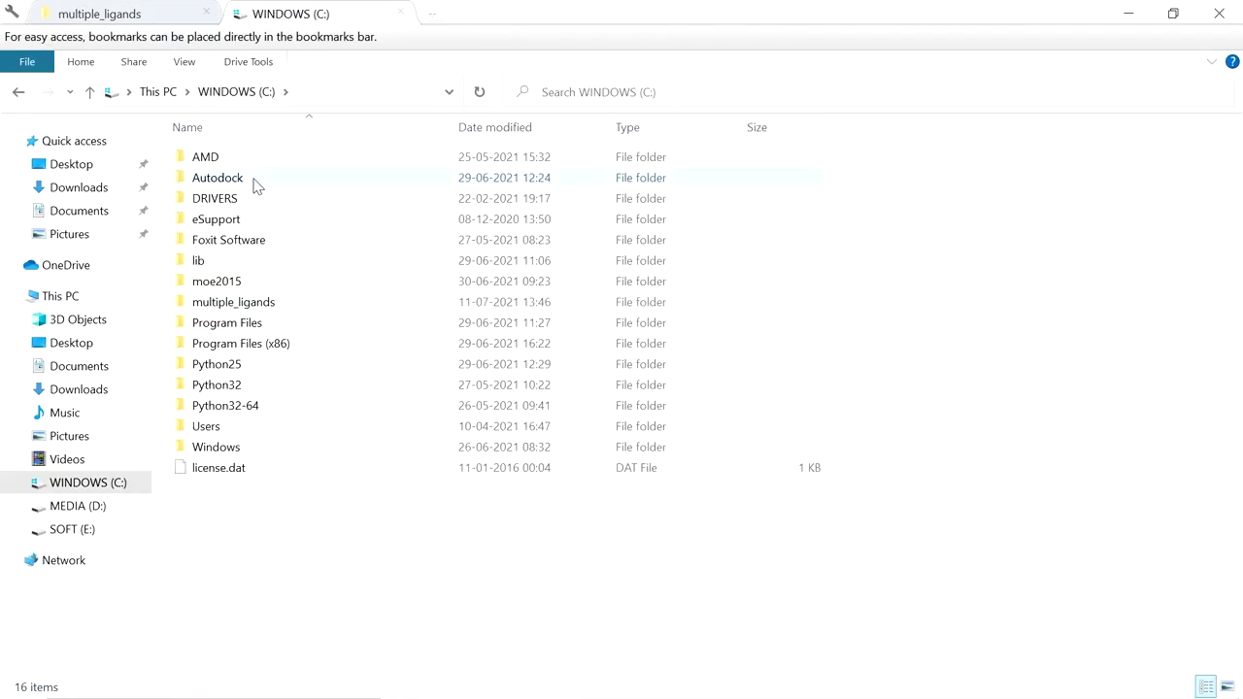
pyautogui.doubleClick(252, 179)
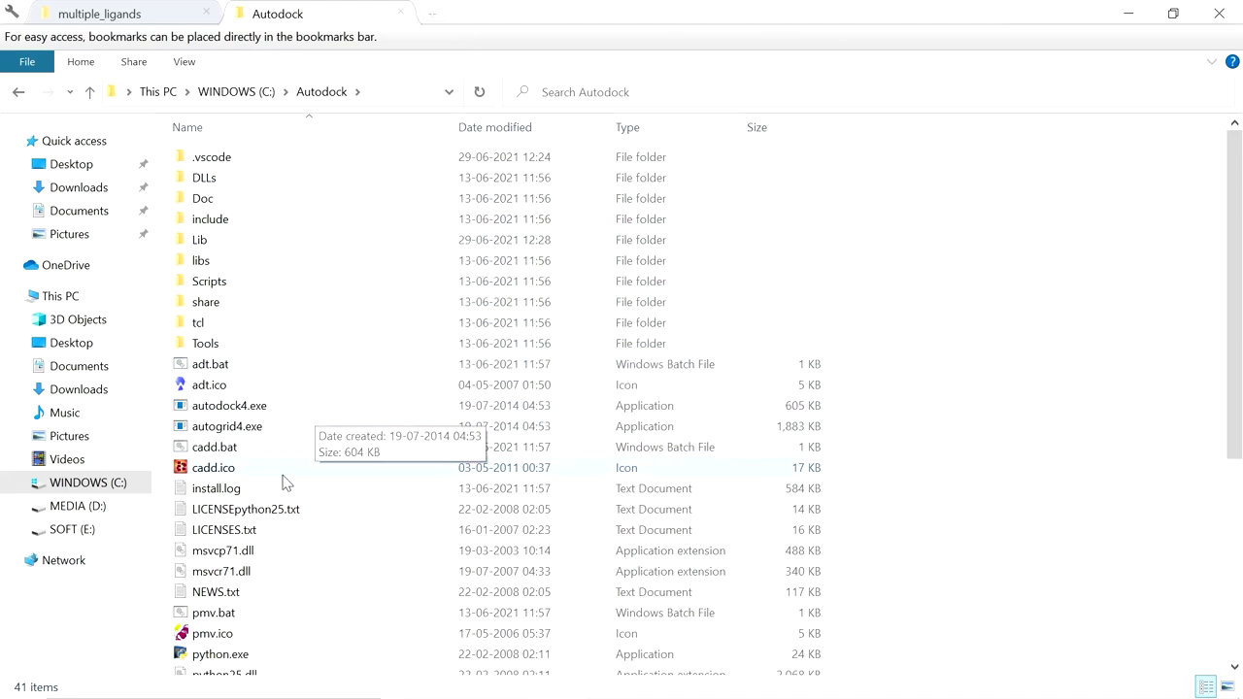
pyautogui.scroll(-2, 286, 484)
pyautogui.click(272, 533)
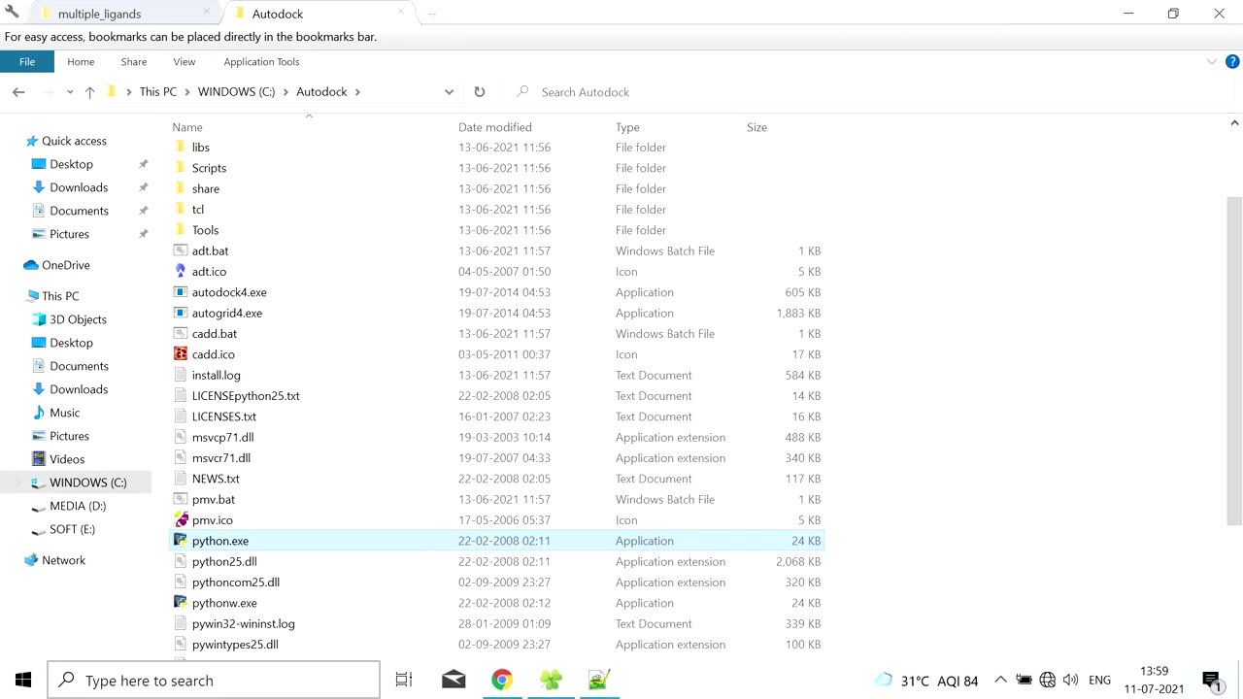
pyautogui.hotkey('alt', 'Tab')
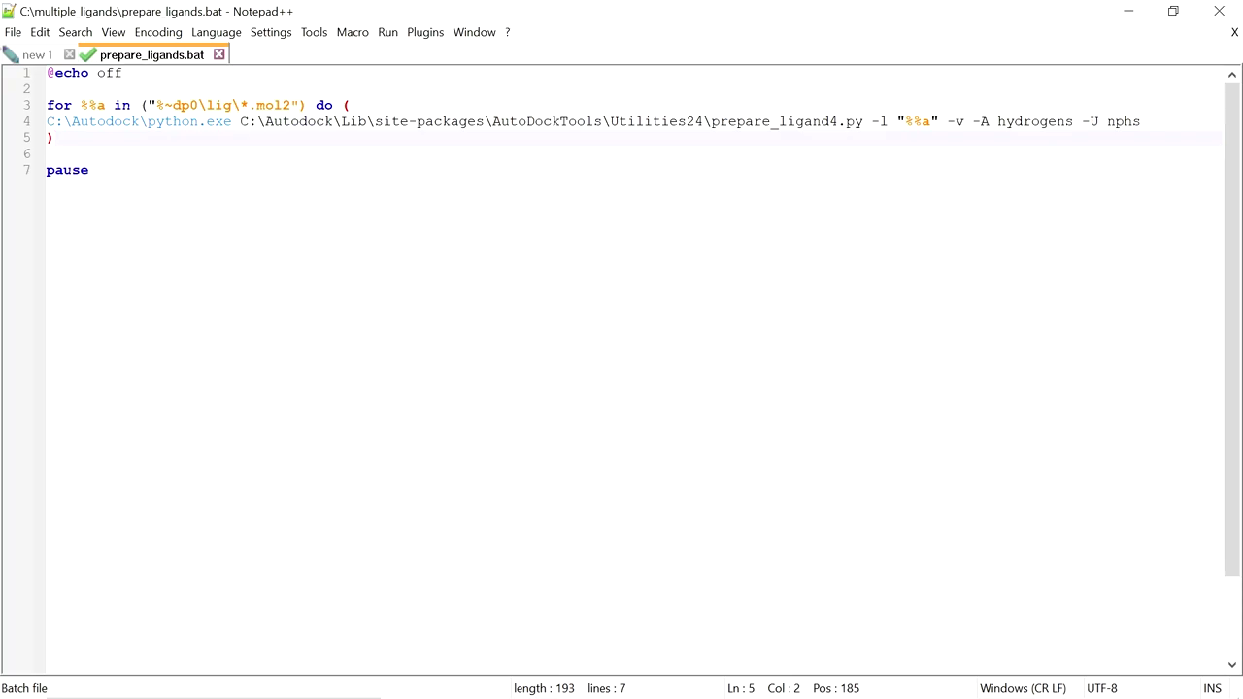
pyautogui.hotkey('alt', 'Tab')
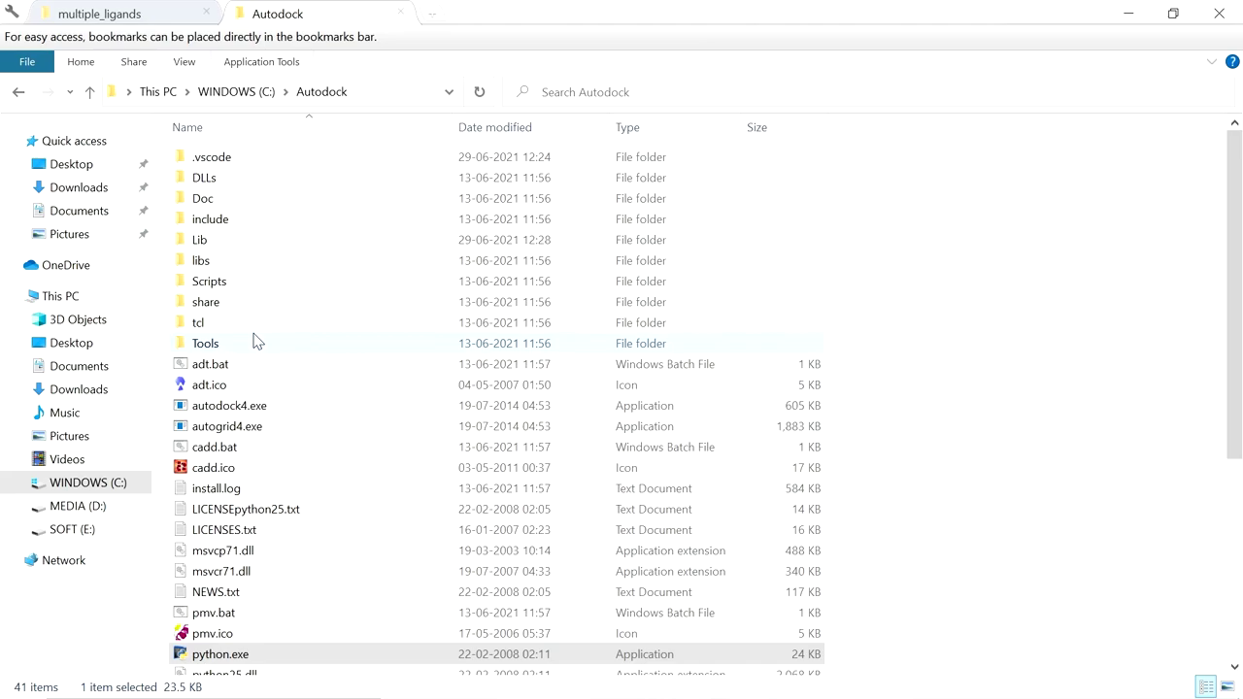
# - Navigate from C:\Autodock through Lib, site-packages and AutoDockTools into Utilities24
pyautogui.doubleClick(220, 243)
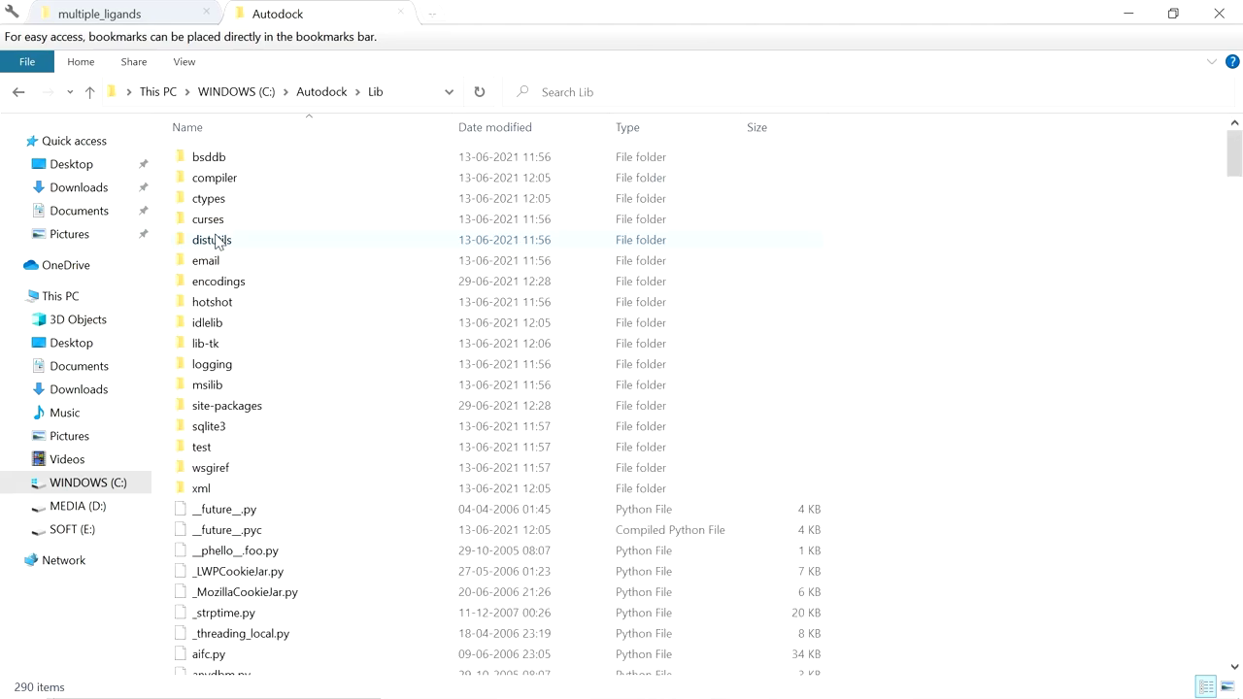
pyautogui.doubleClick(237, 406)
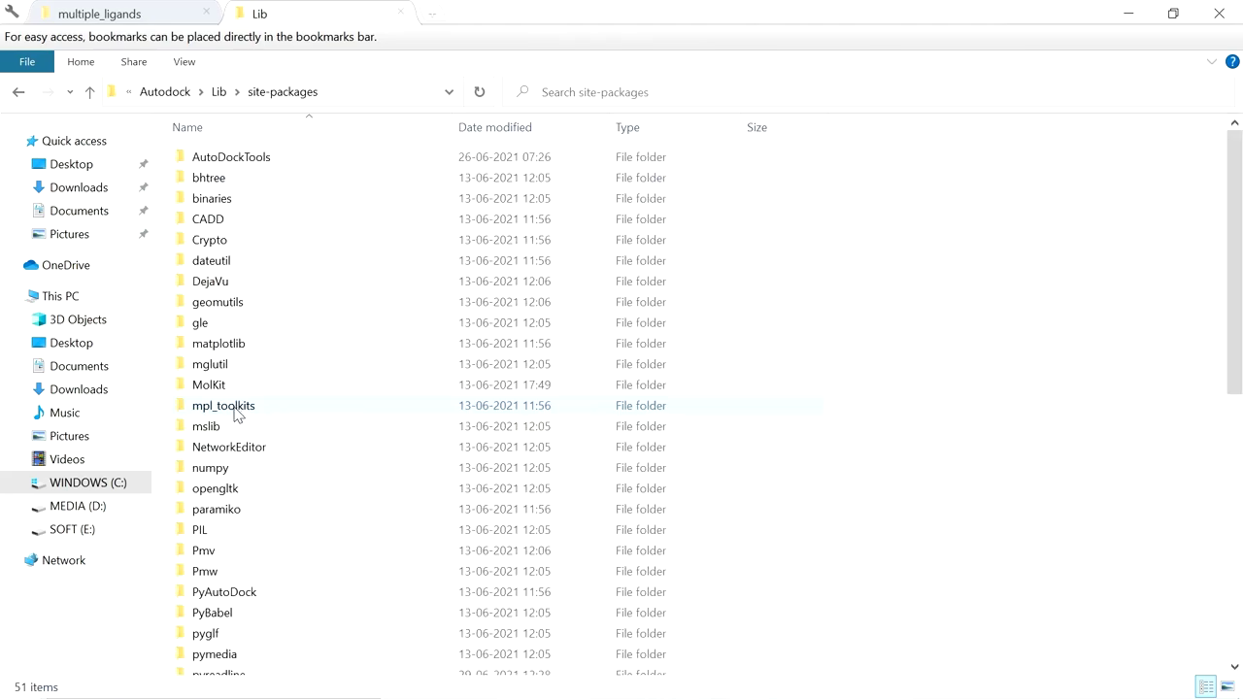
pyautogui.click(254, 163)
pyautogui.doubleClick(254, 168)
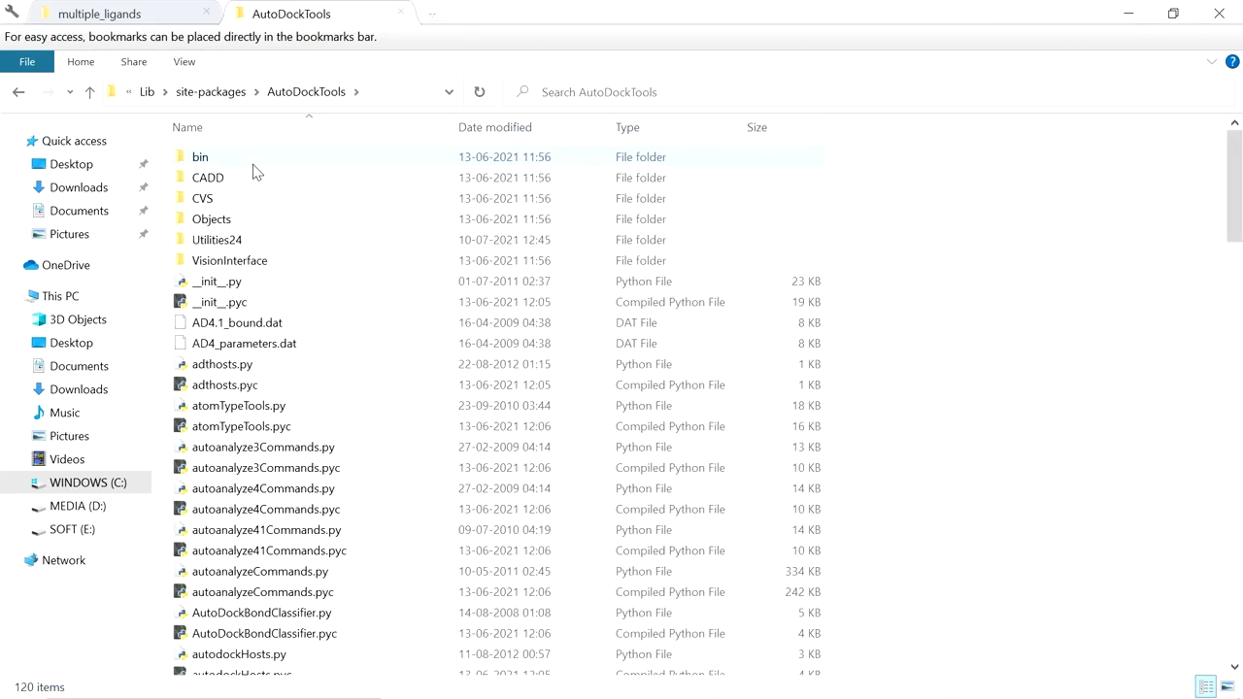
pyautogui.click(294, 243)
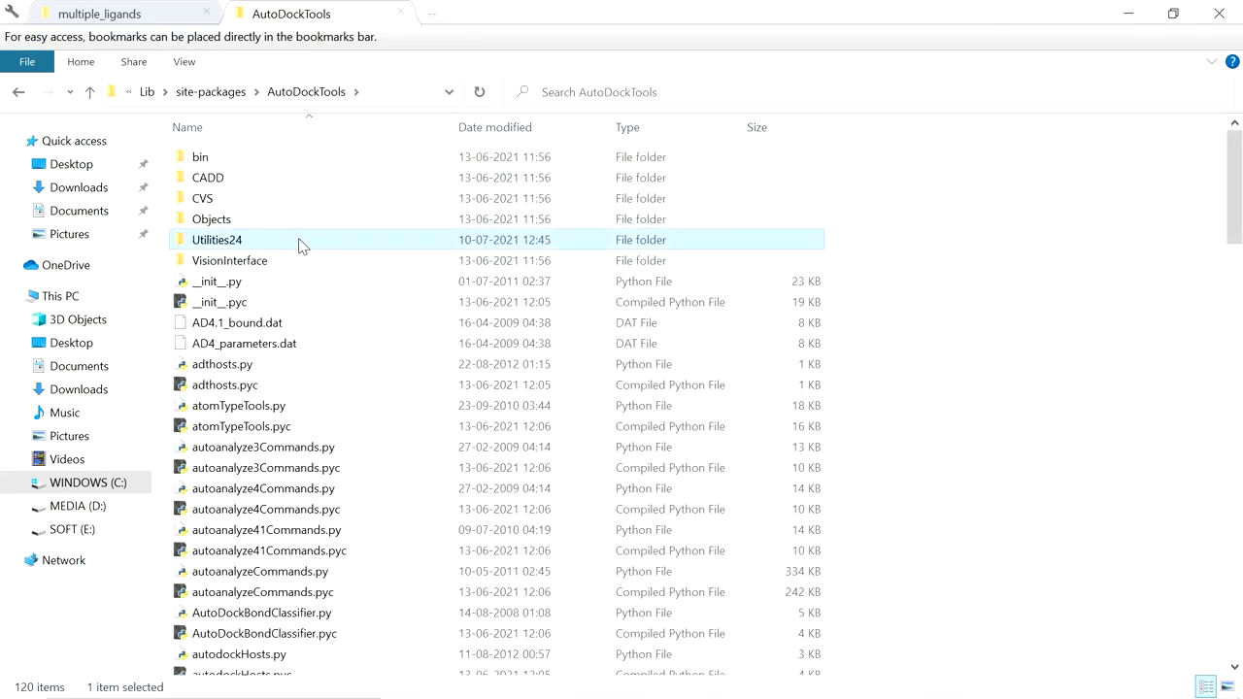
pyautogui.doubleClick(299, 243)
# - Select prepare_ligand4.py in Utilities24 and show the folder's full path in the address bar
pyautogui.press('p')
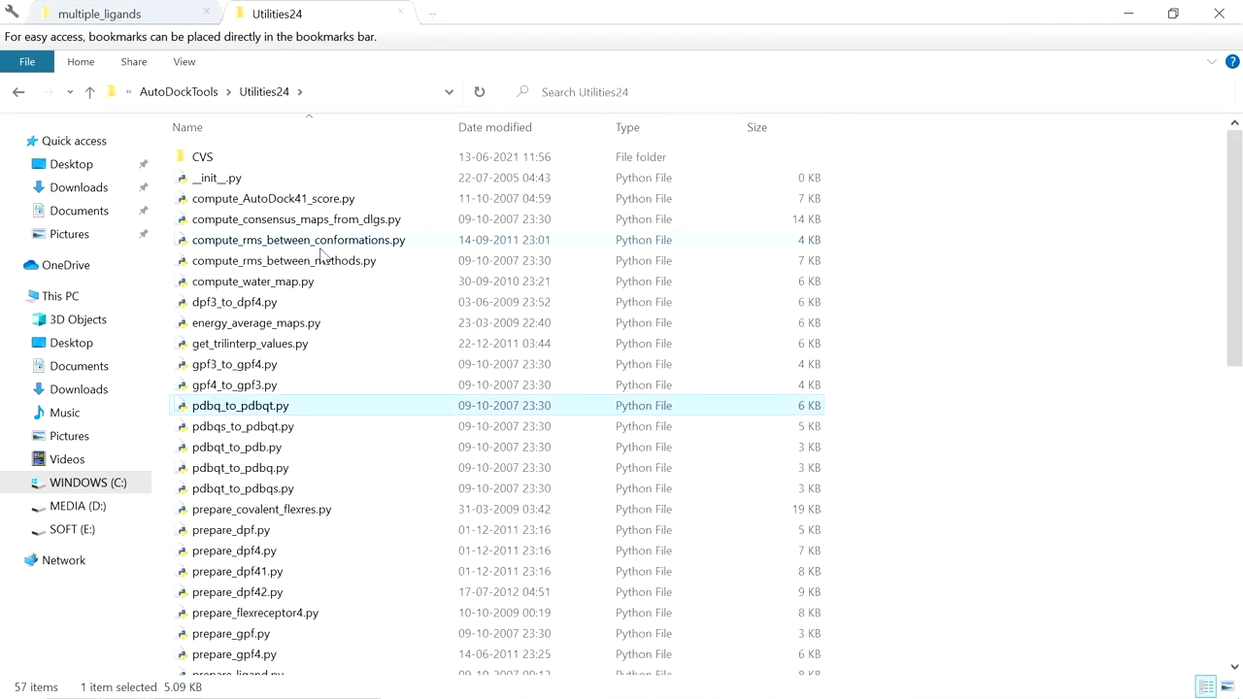
pyautogui.press('p')
pyautogui.press('p')
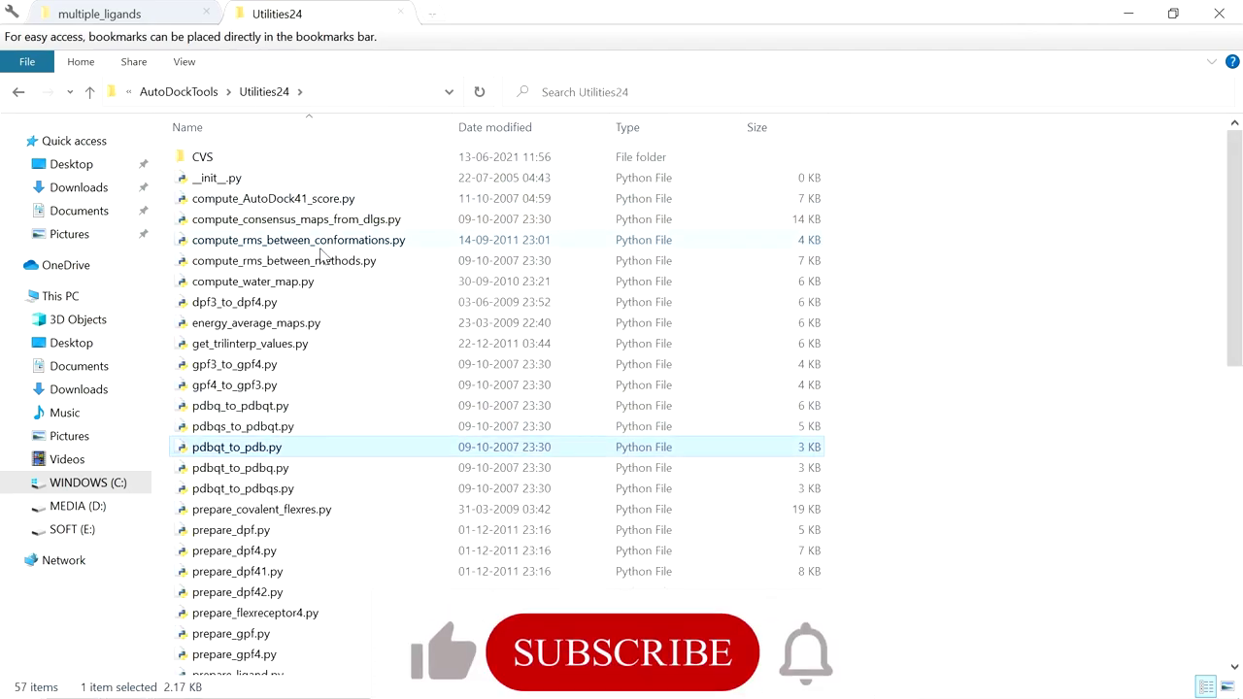
pyautogui.press('p')
pyautogui.press('p')
pyautogui.press('p')
pyautogui.press('p')
pyautogui.press('p')
pyautogui.press('p')
pyautogui.press('p')
pyautogui.press('p')
pyautogui.press('p')
pyautogui.scroll(-2, 329, 549)
pyautogui.click(309, 603)
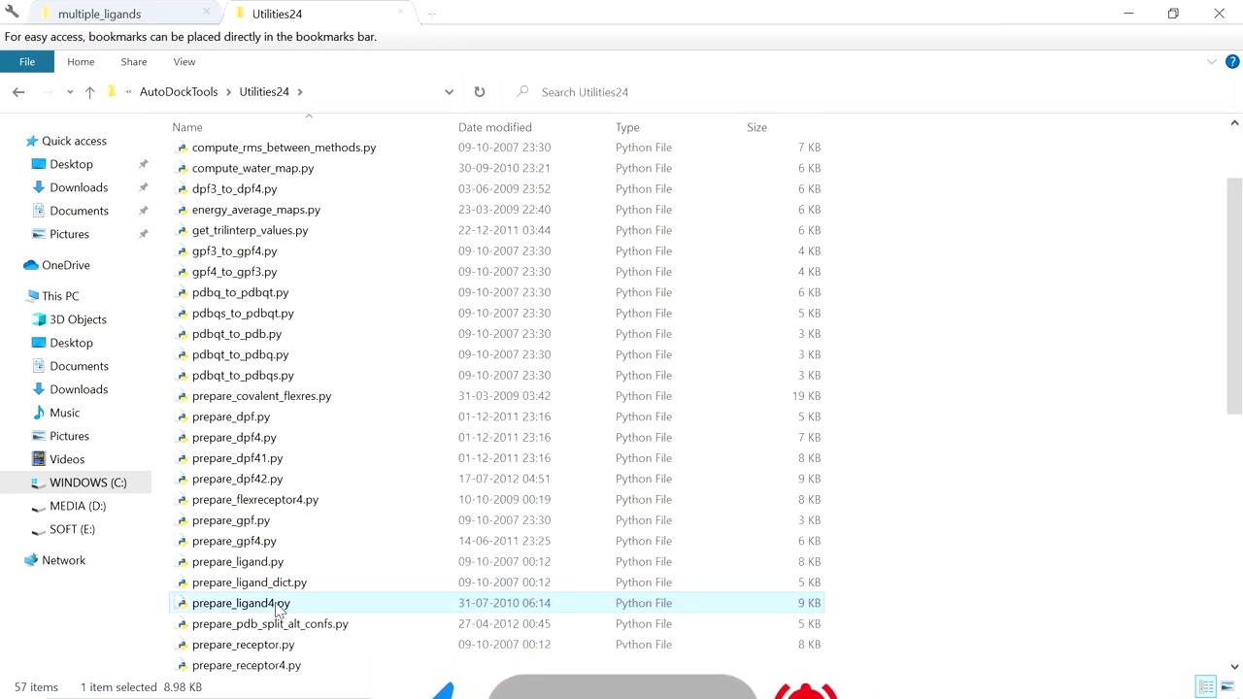
pyautogui.click(360, 92)
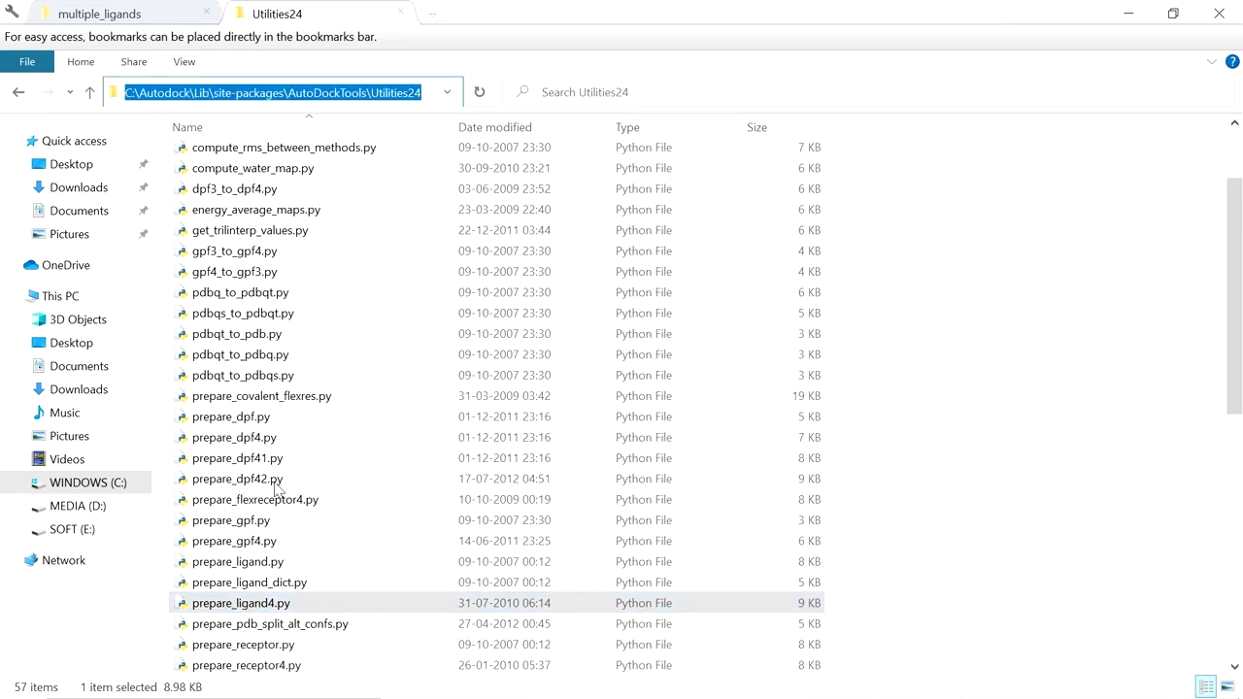
pyautogui.moveTo(486, 696)
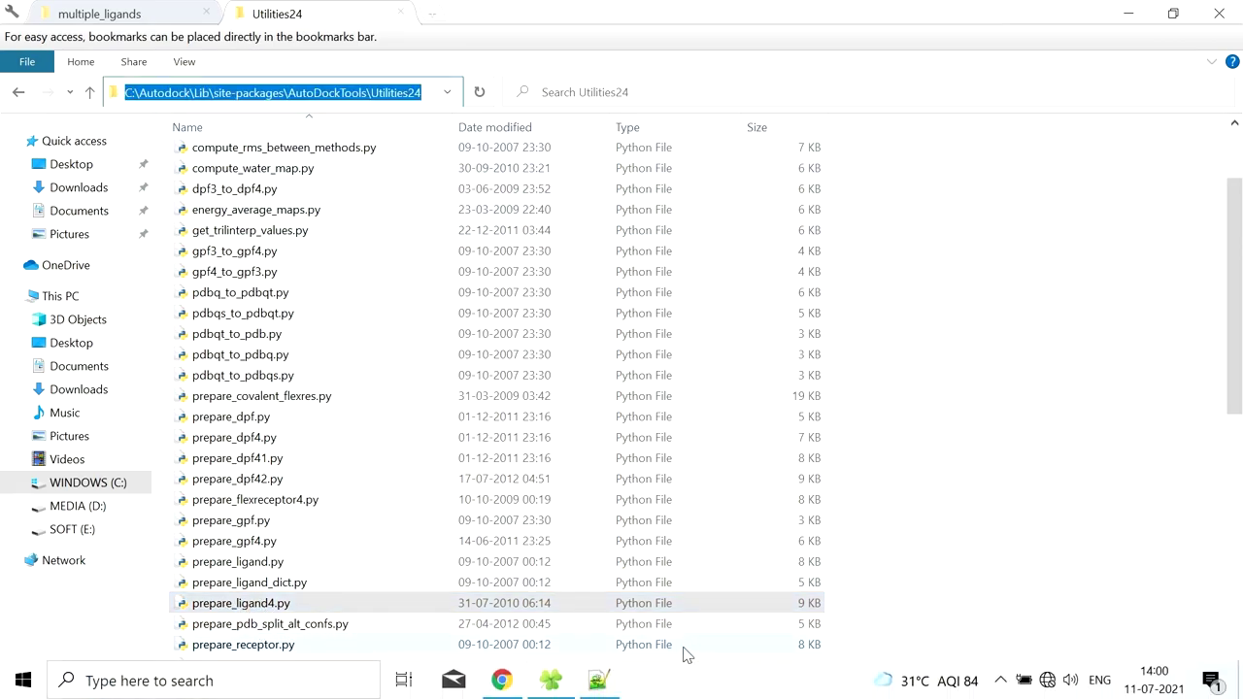
pyautogui.click(598, 680)
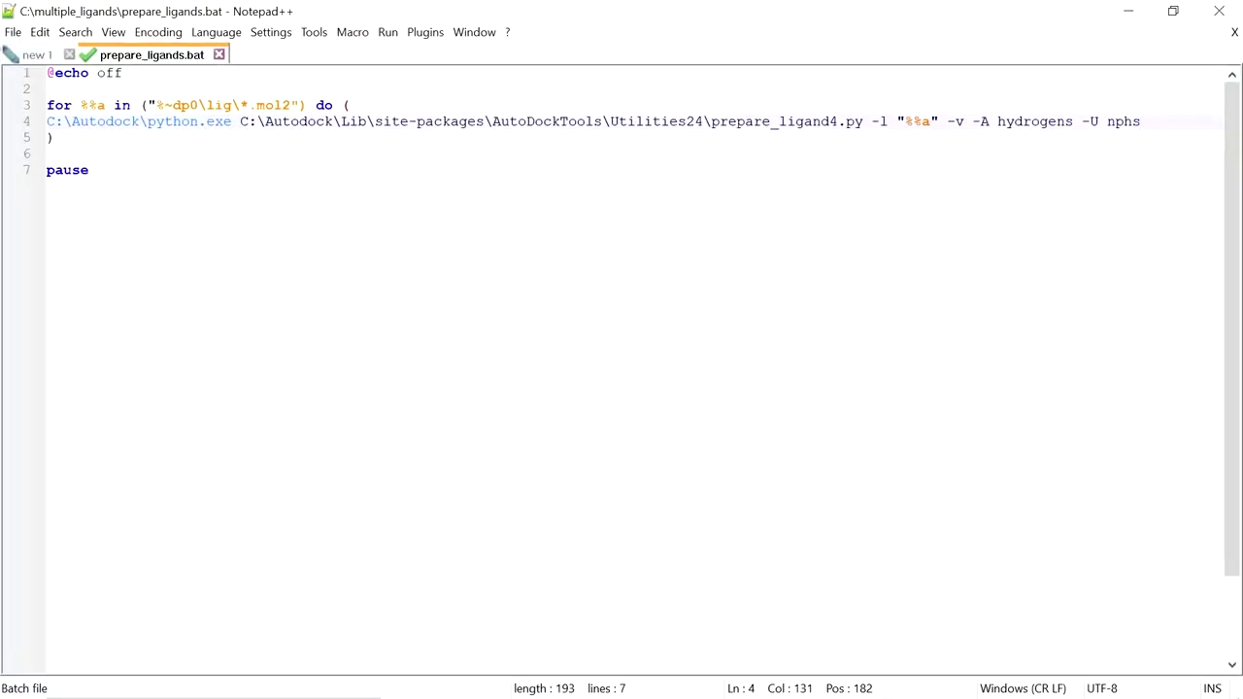
pyautogui.moveTo(947, 122); pyautogui.dragTo(1142, 122)
pyautogui.press('Right')
pyautogui.click(1127, 10)
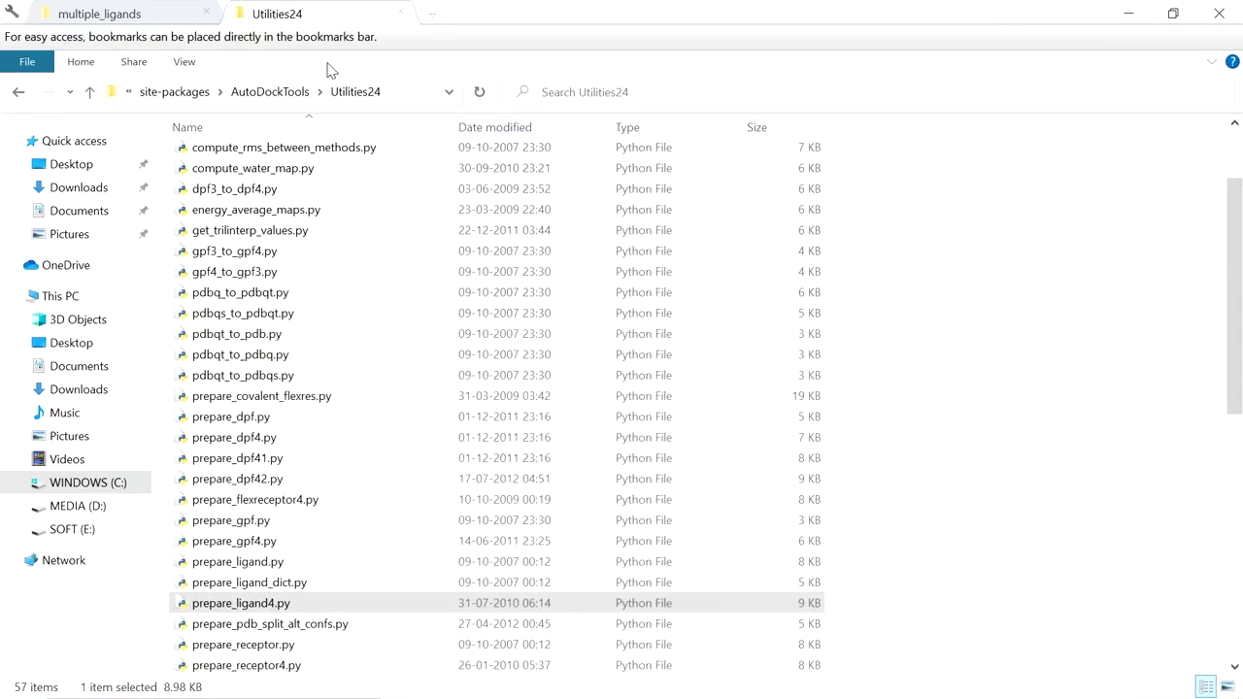
# - Refresh the multiple_ligands tab's listing and open PubChem_cpds.sdf in MarvinView 19.24
pyautogui.click(129, 12)
pyautogui.rightClick(311, 231)
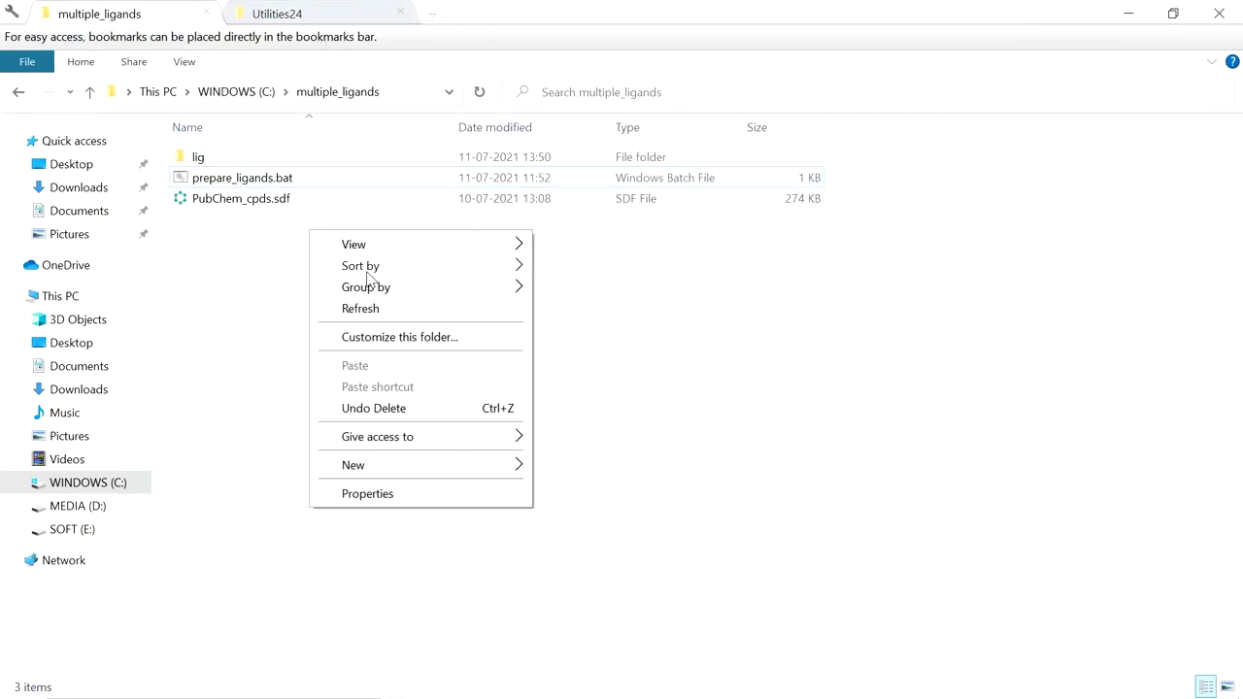
pyautogui.click(368, 307)
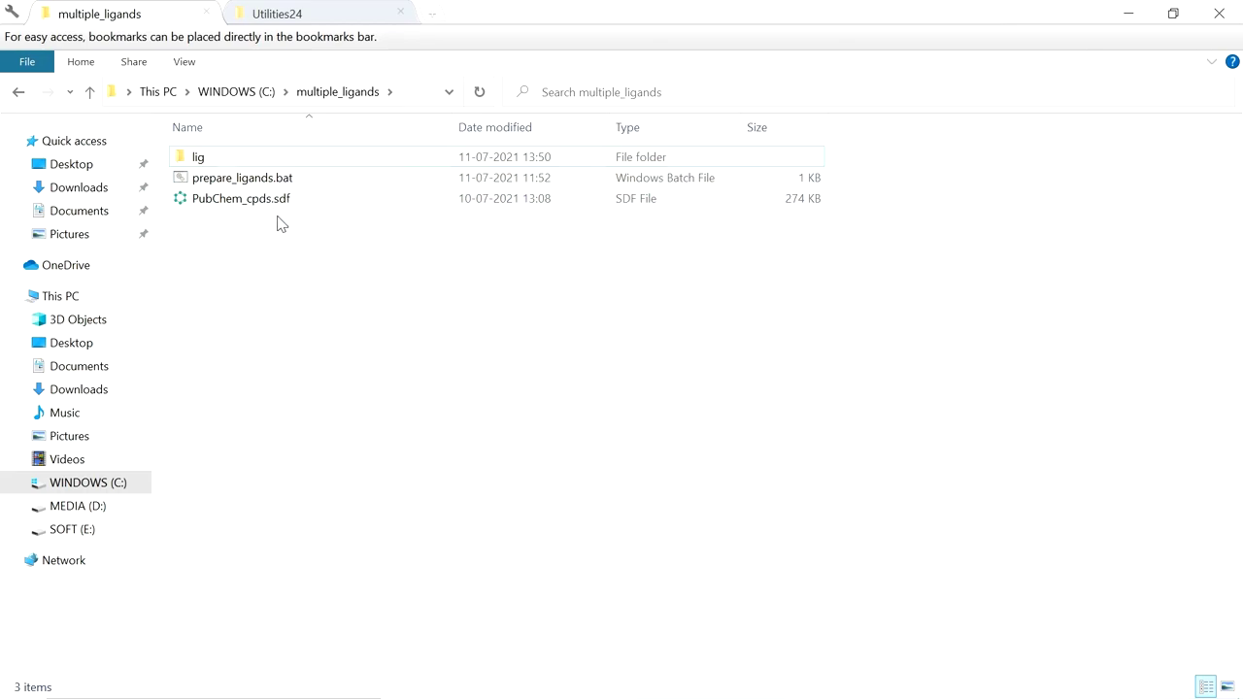
pyautogui.click(309, 208)
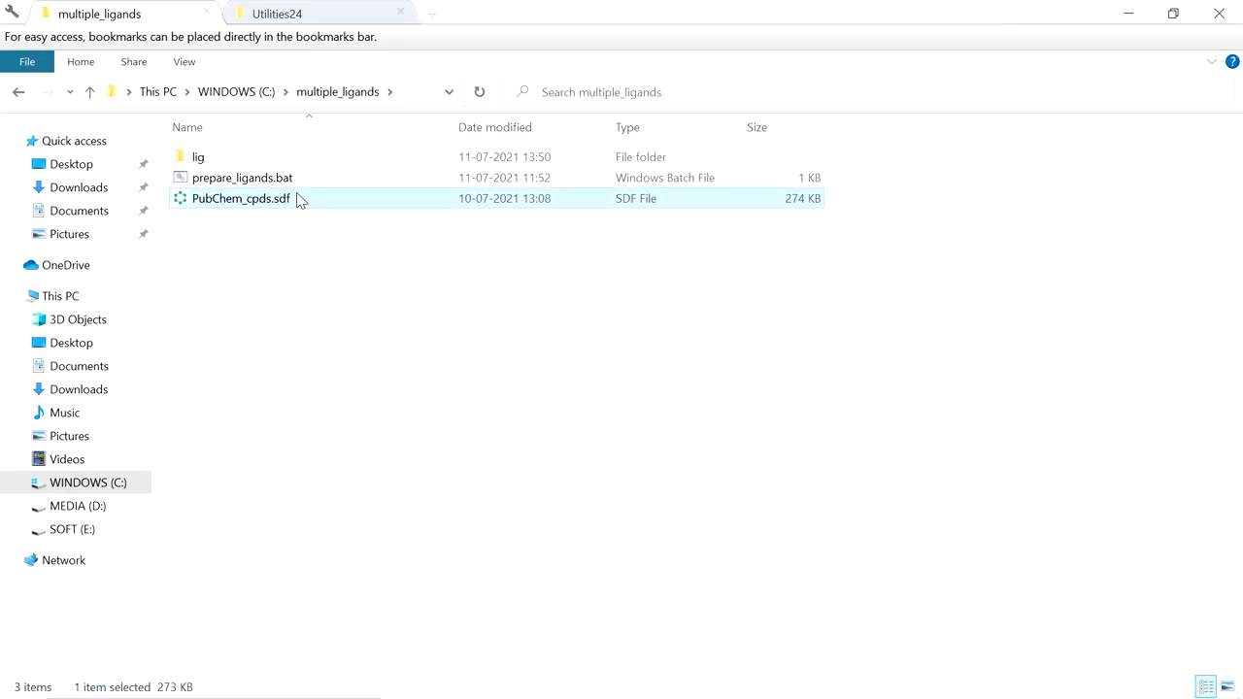
pyautogui.doubleClick(331, 202)
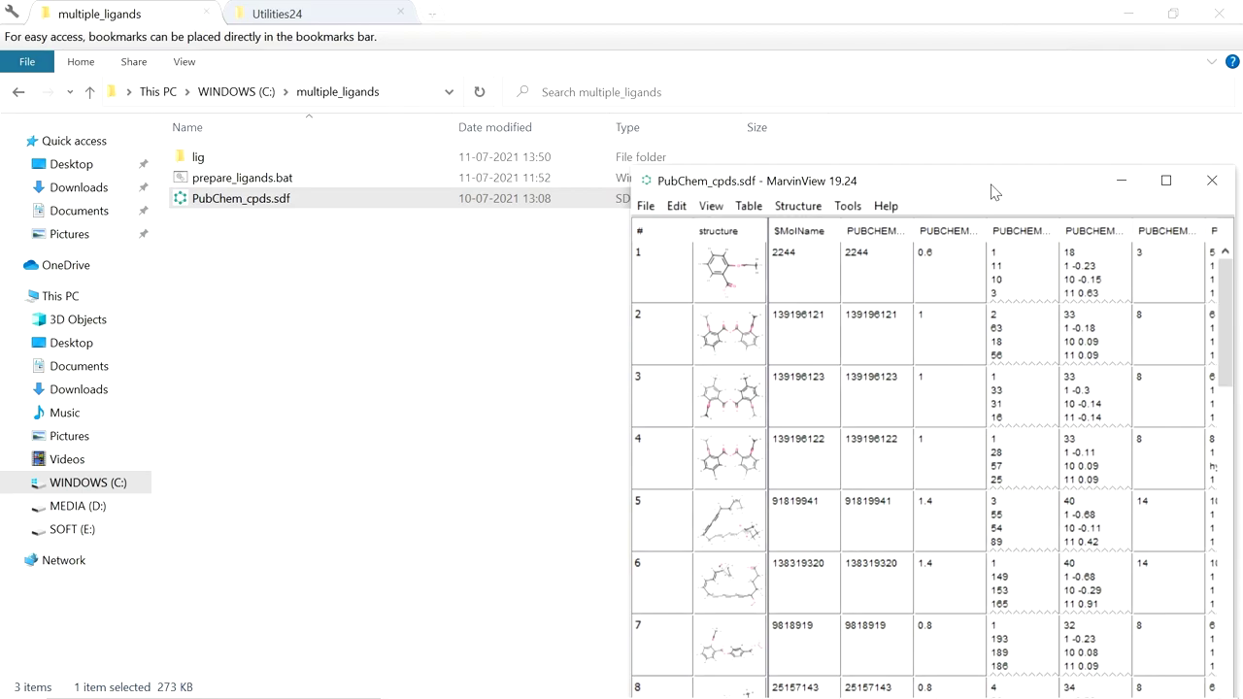
# - Maximize MarvinView and enlarge the table rows and structure column to show full molecule drawings
pyautogui.moveTo(996, 188); pyautogui.dragTo(869, 216)
pyautogui.doubleClick(870, 216)
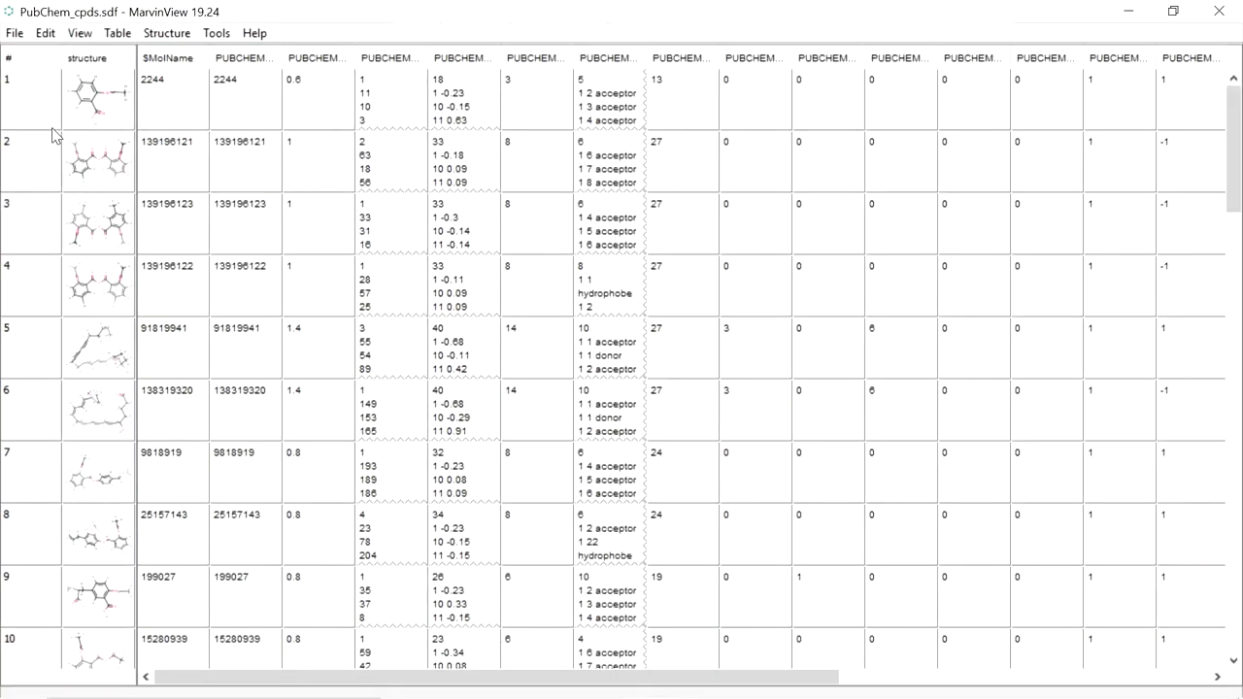
pyautogui.moveTo(42, 130); pyautogui.dragTo(44, 265)
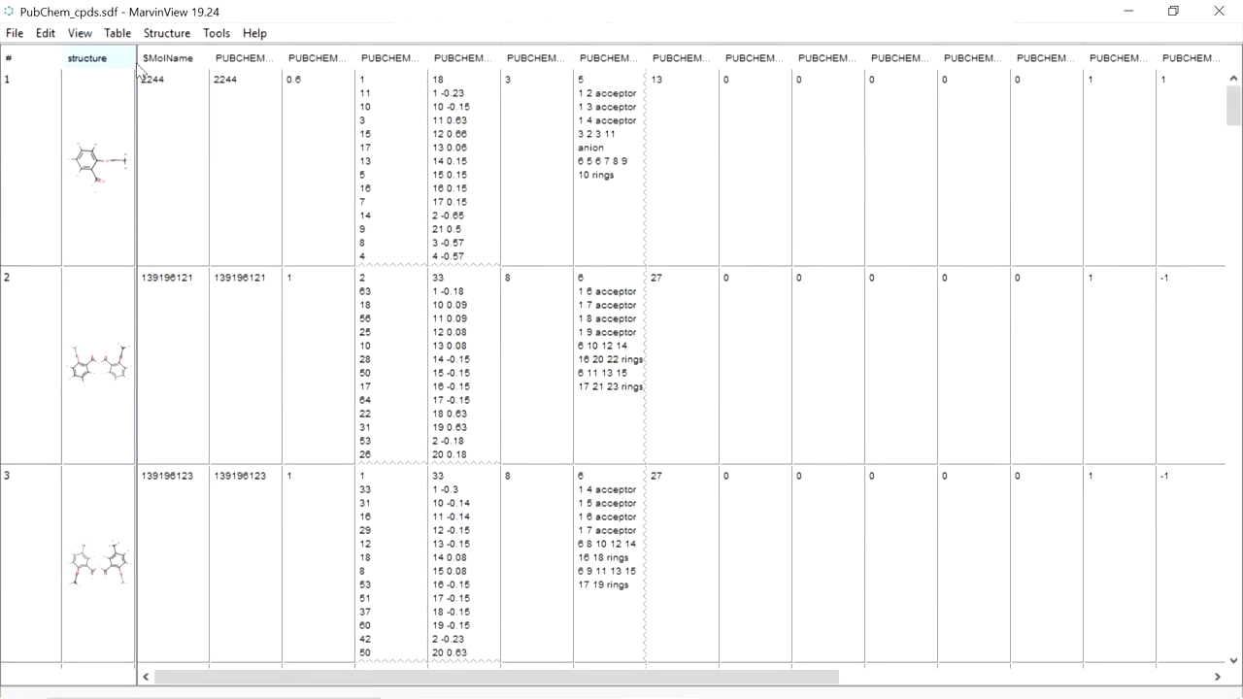
pyautogui.moveTo(134, 50); pyautogui.dragTo(342, 55)
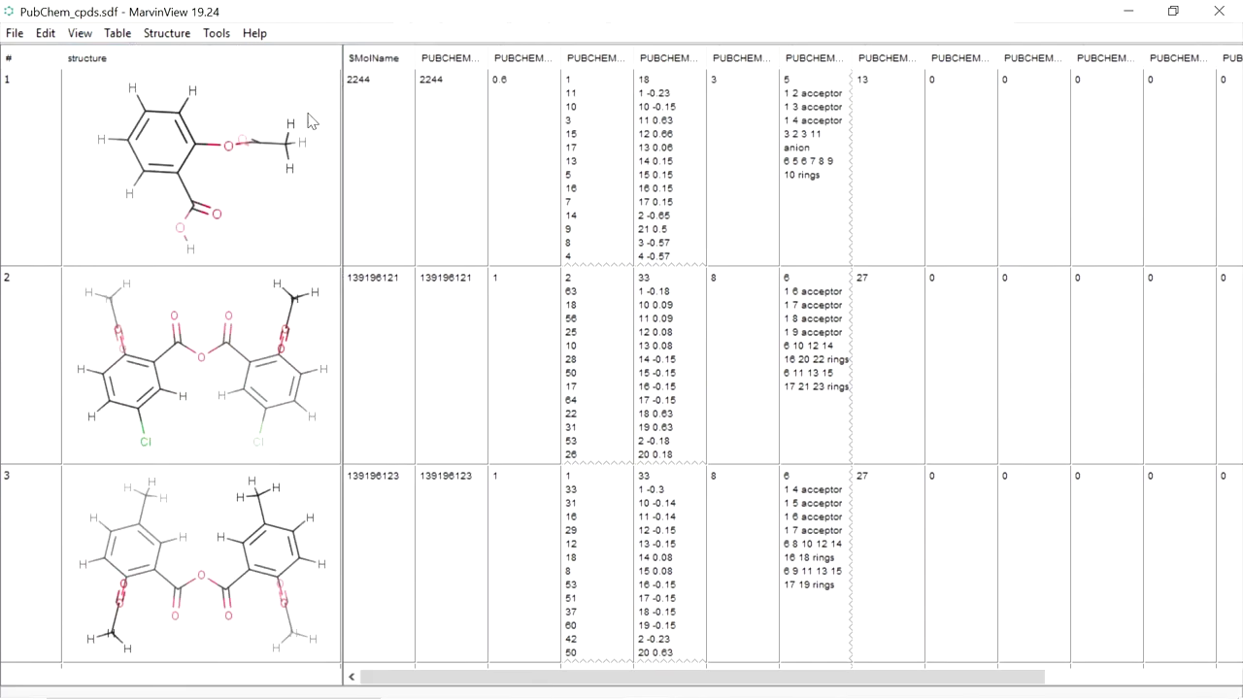
# - Scroll down through compound 43, then close the PubChem_cpds.sdf viewer
pyautogui.scroll(-9, 503, 369)
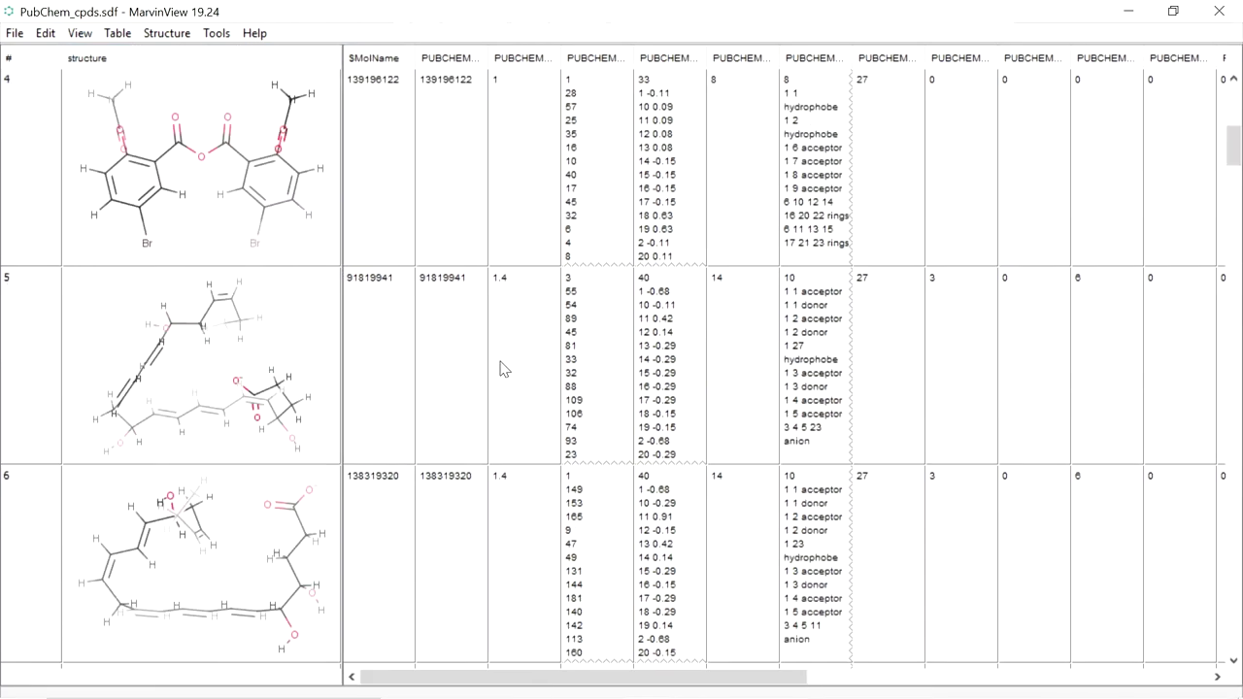
pyautogui.scroll(-5, 503, 369)
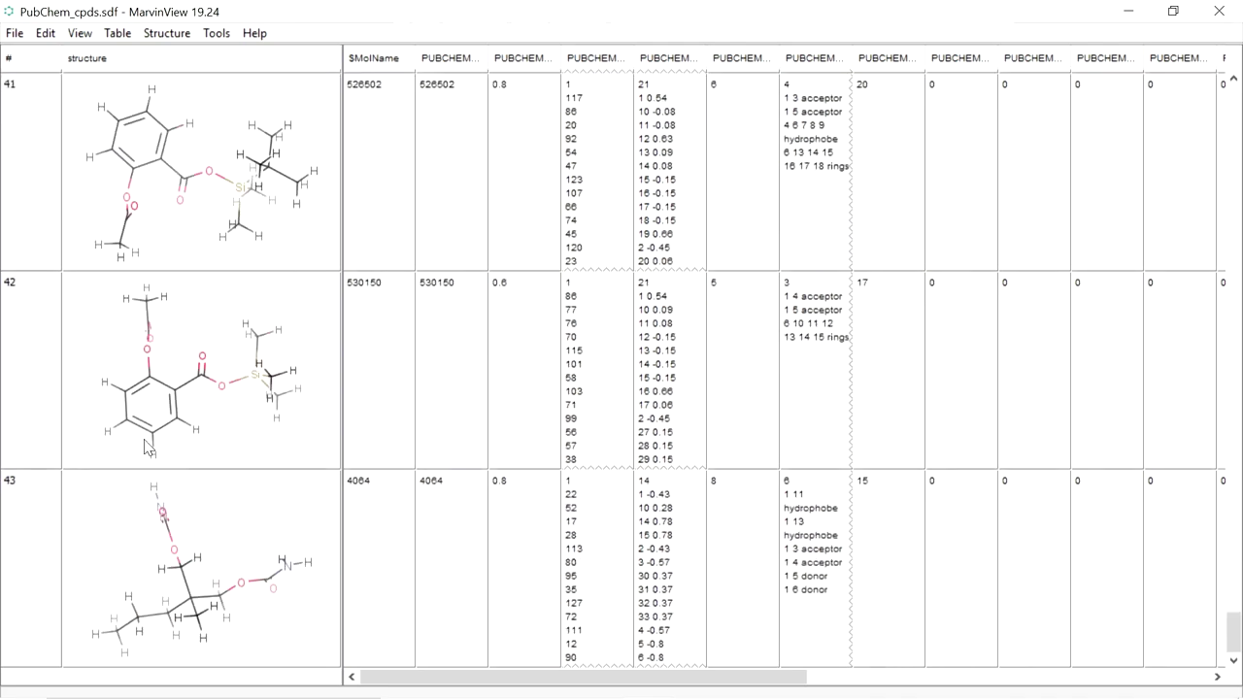
pyautogui.click(1221, 13)
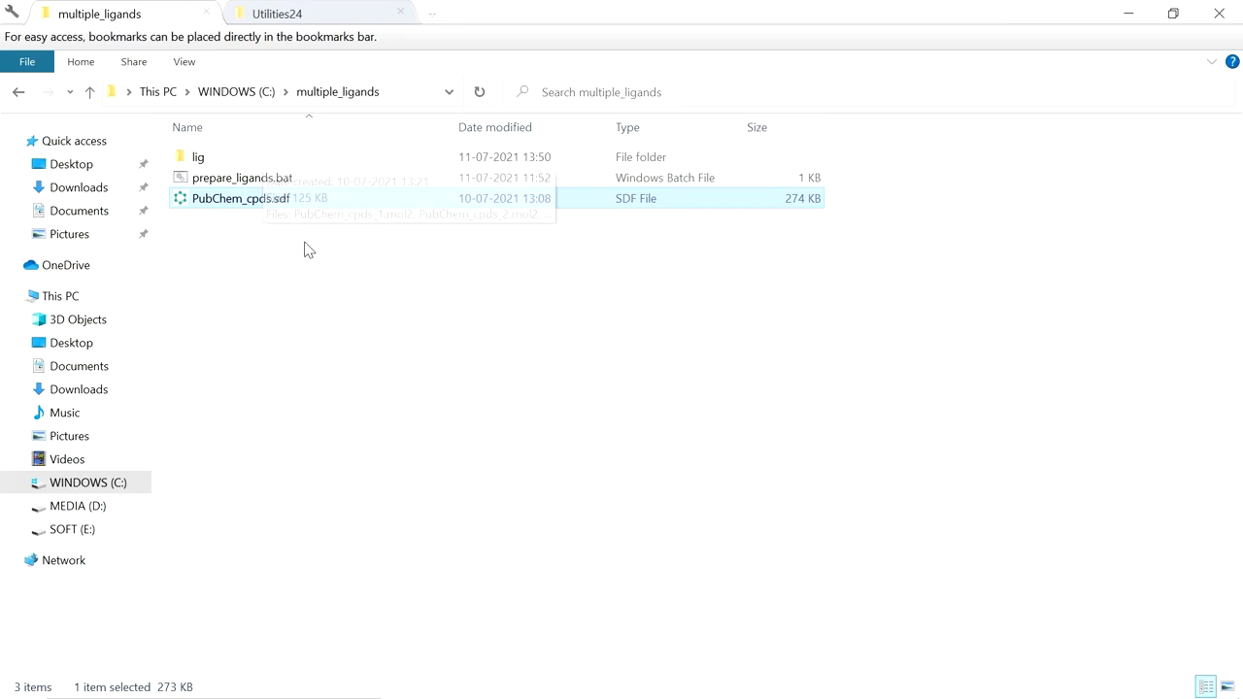
# - Recheck the 43 mol2 files in lig, then return to multiple_ligands and select prepare_ligands.bat
pyautogui.doubleClick(302, 163)
pyautogui.scroll(-6, 403, 434)
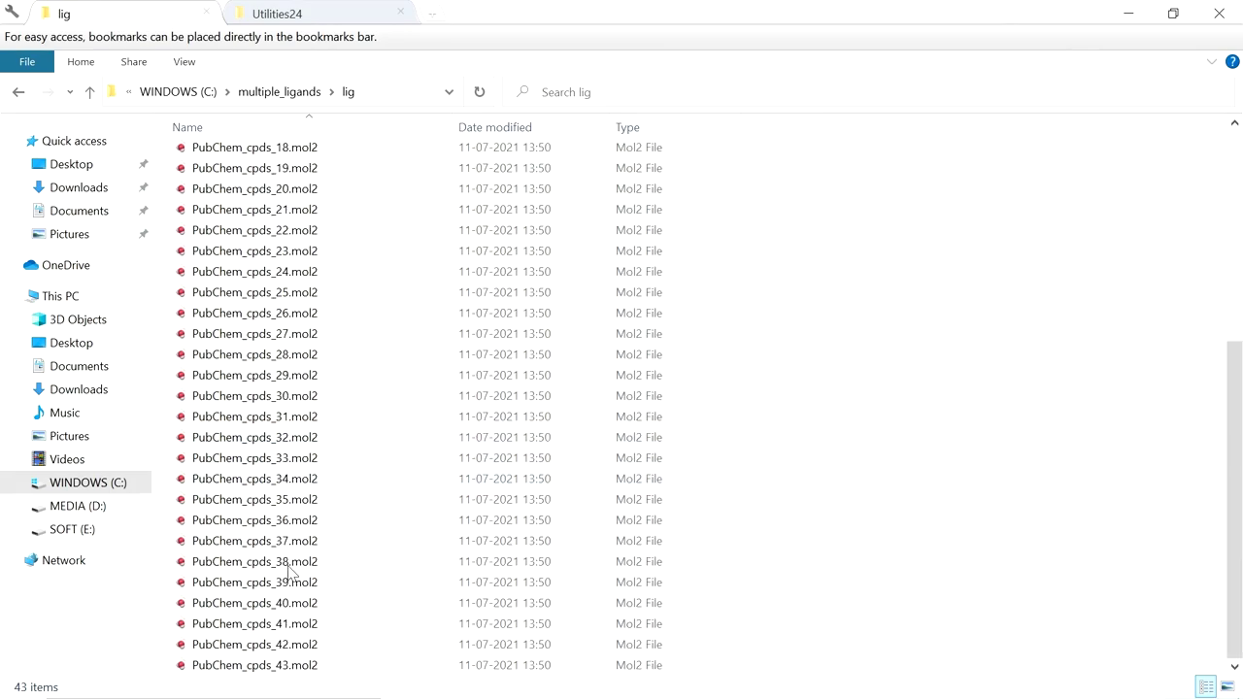
pyautogui.scroll(6, 335, 250)
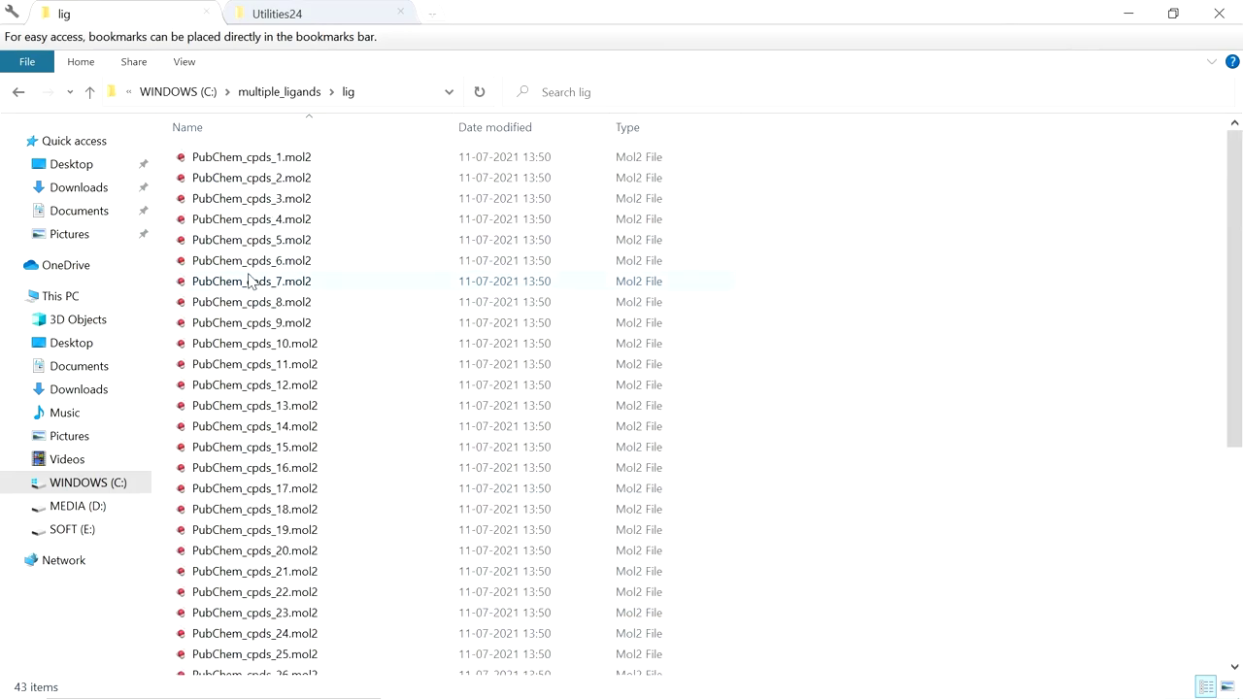
pyautogui.click(297, 97)
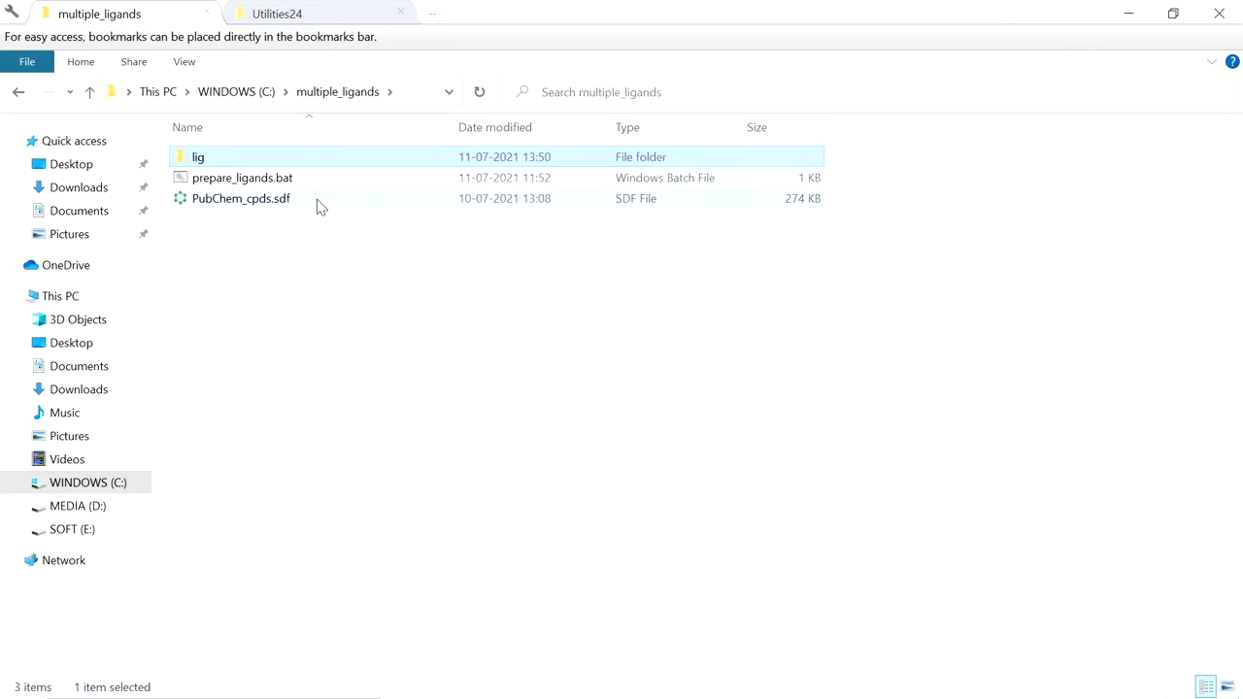
pyautogui.click(307, 236)
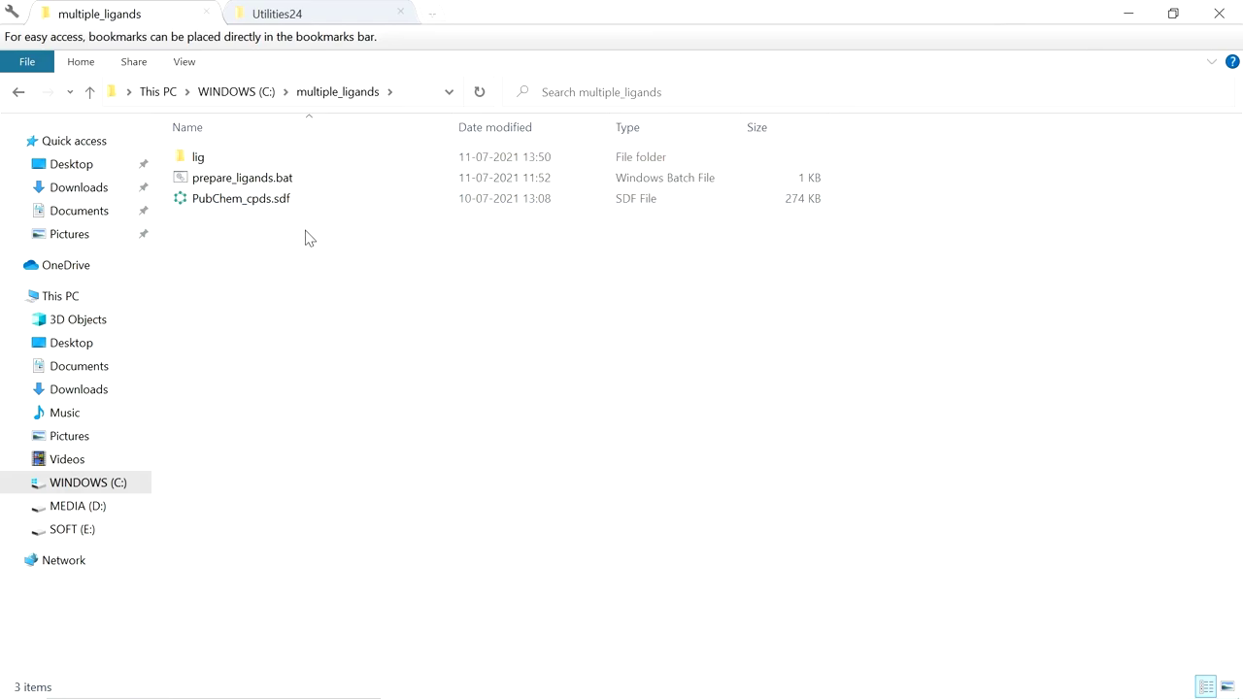
pyautogui.click(326, 180)
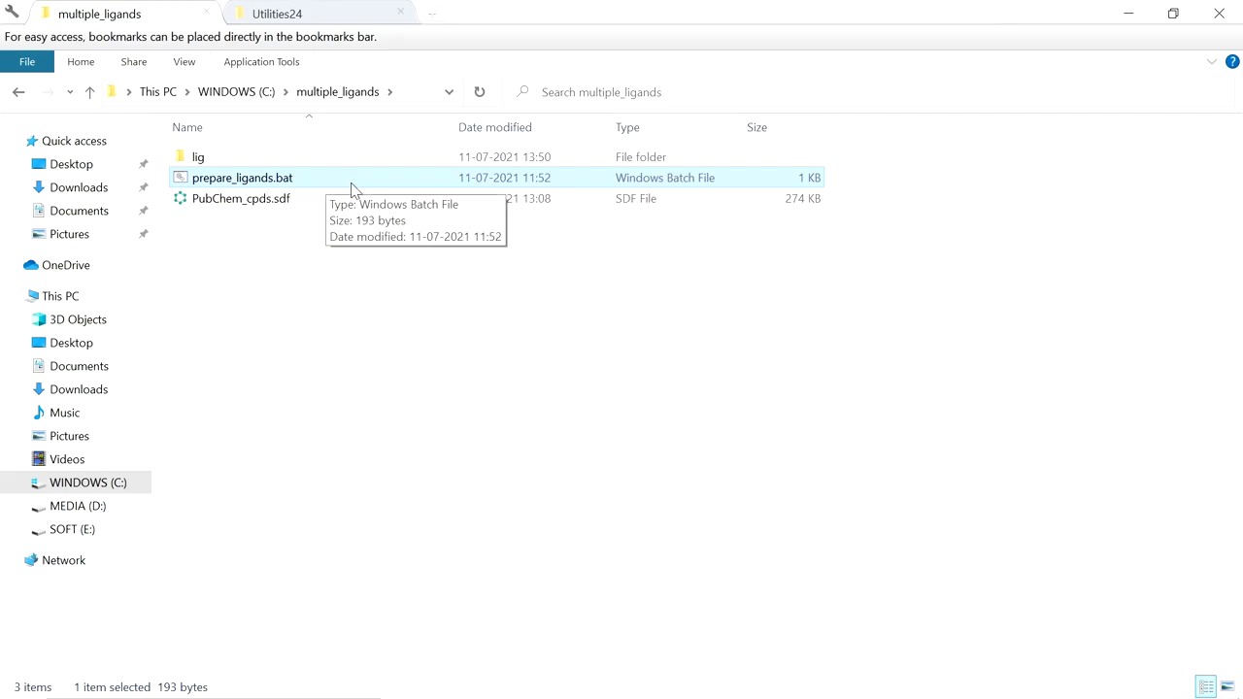
# - Run prepare_ligands.bat, watch PubChem_cpds_1–43.pdbqt appear in multiple_ligands, then close the console
pyautogui.doubleClick(352, 180)
pyautogui.moveTo(282, 44); pyautogui.dragTo(692, 87)
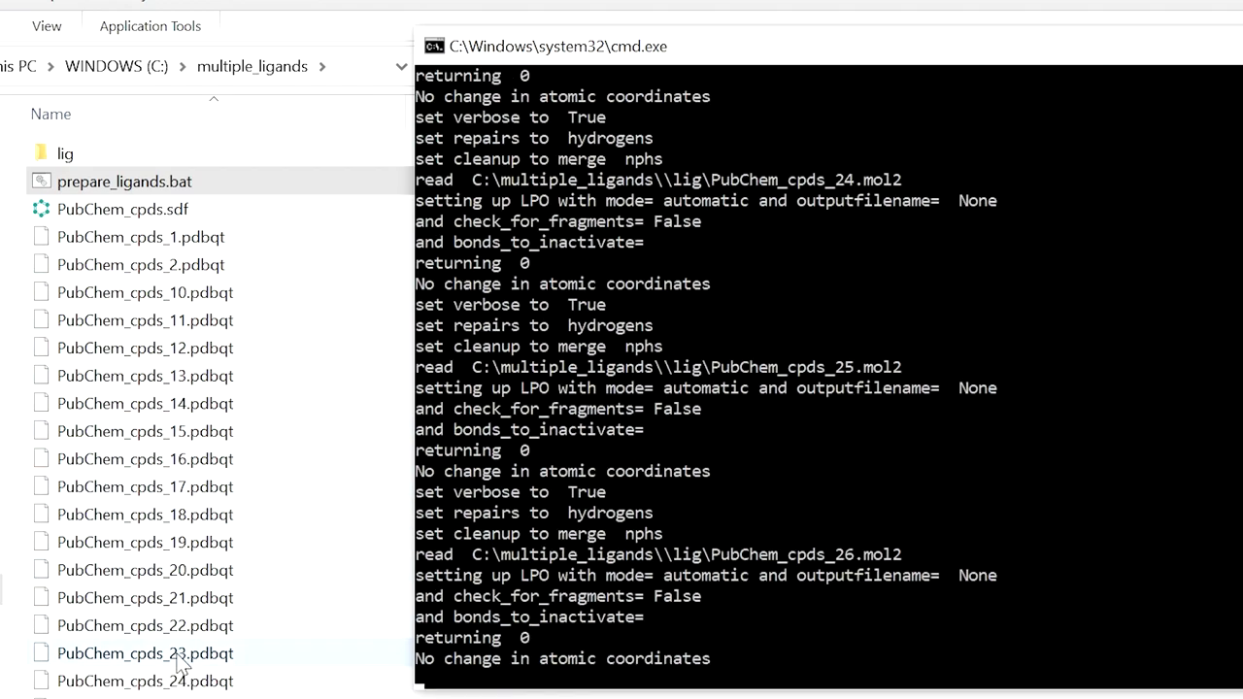
pyautogui.scroll(-1, 199, 658)
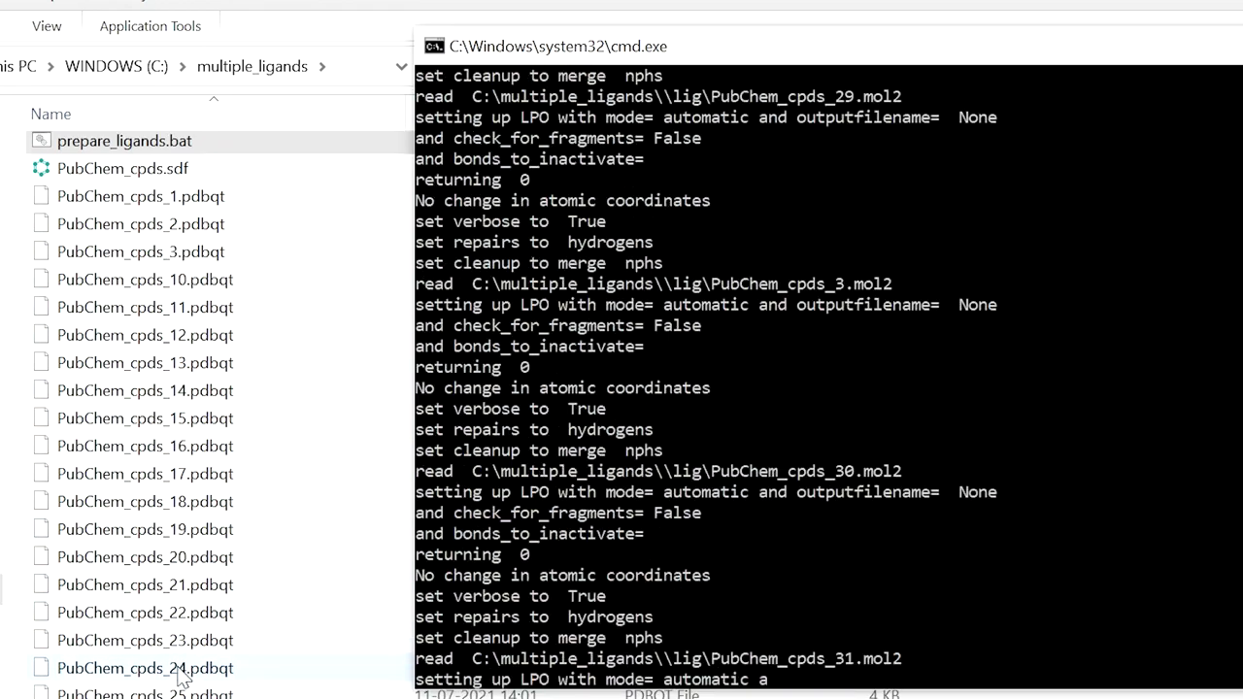
pyautogui.scroll(-1, 250, 667)
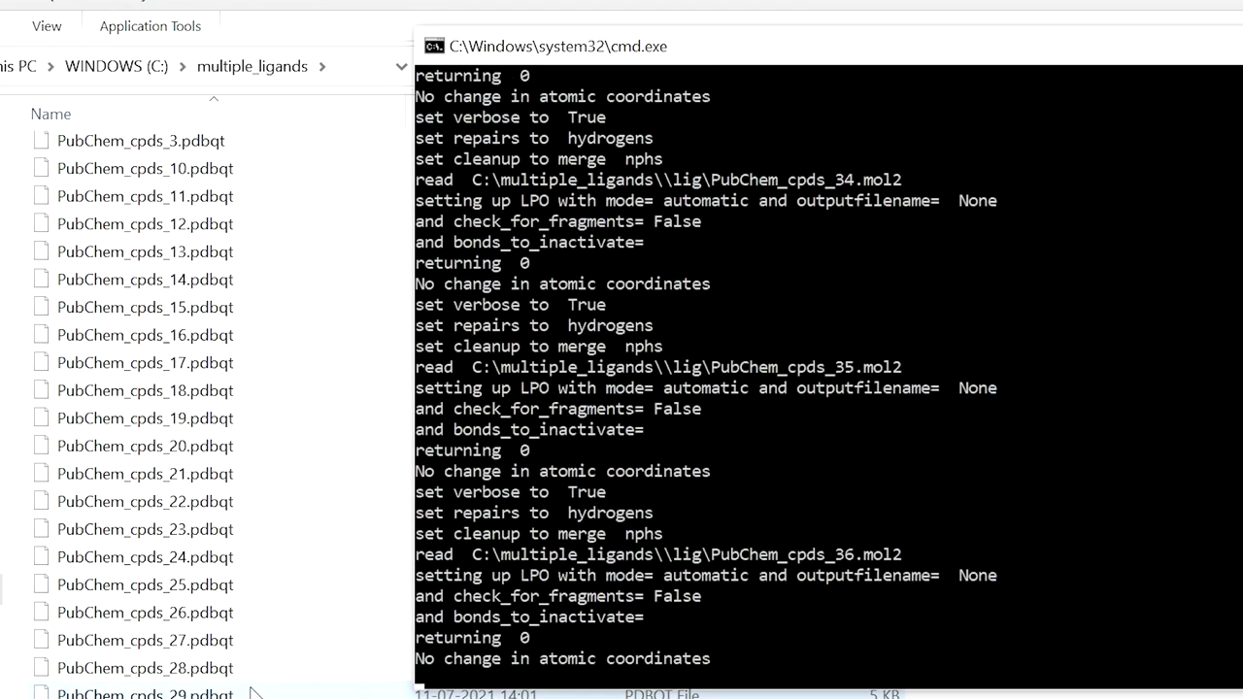
pyautogui.scroll(-2, 256, 646)
pyautogui.scroll(-1, 256, 653)
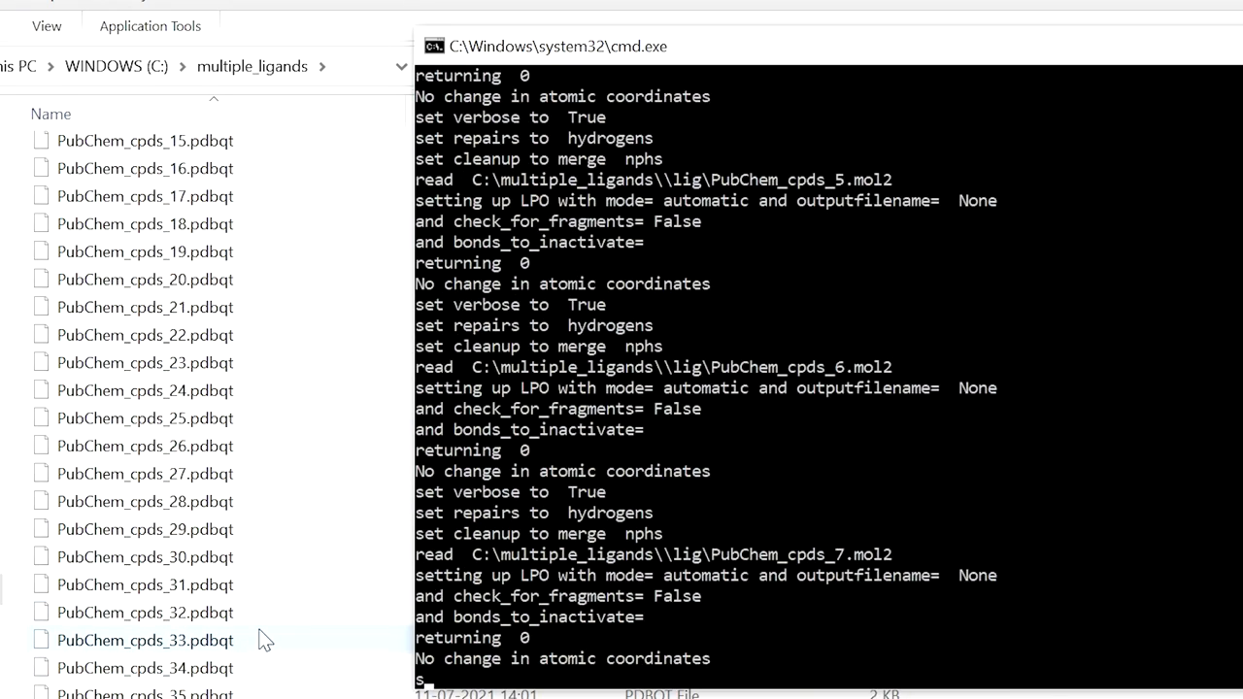
pyautogui.scroll(-2, 262, 670)
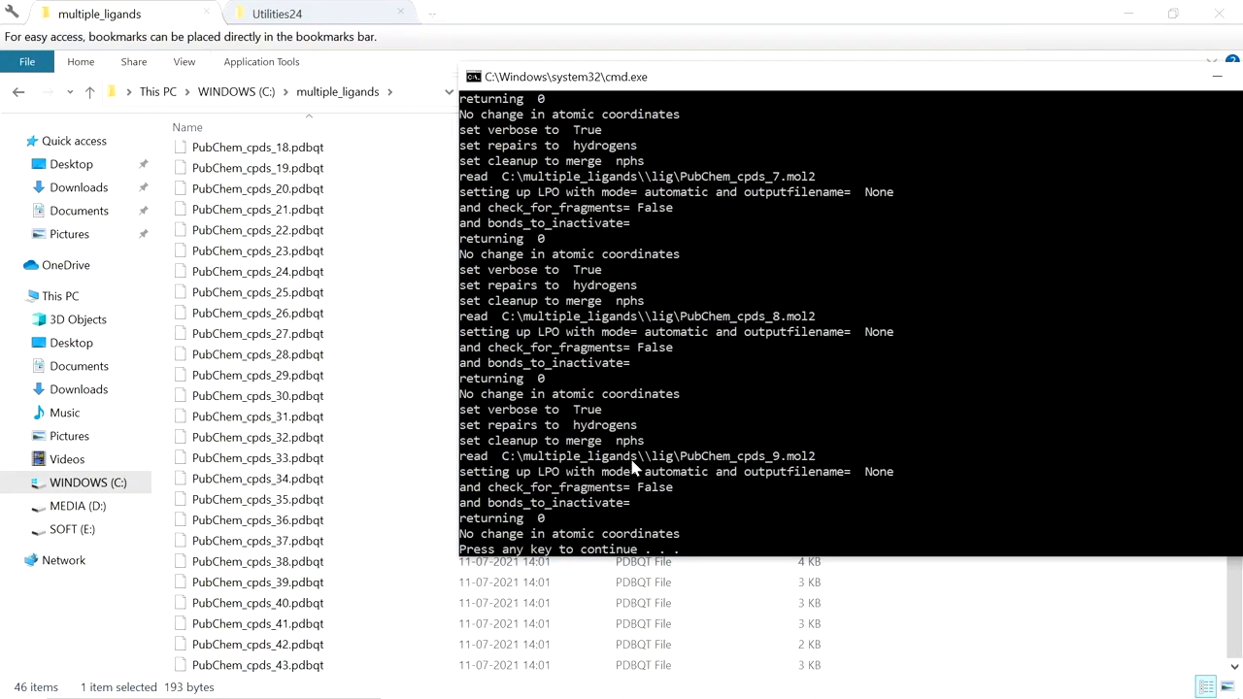
pyautogui.scroll(-4, 647, 576)
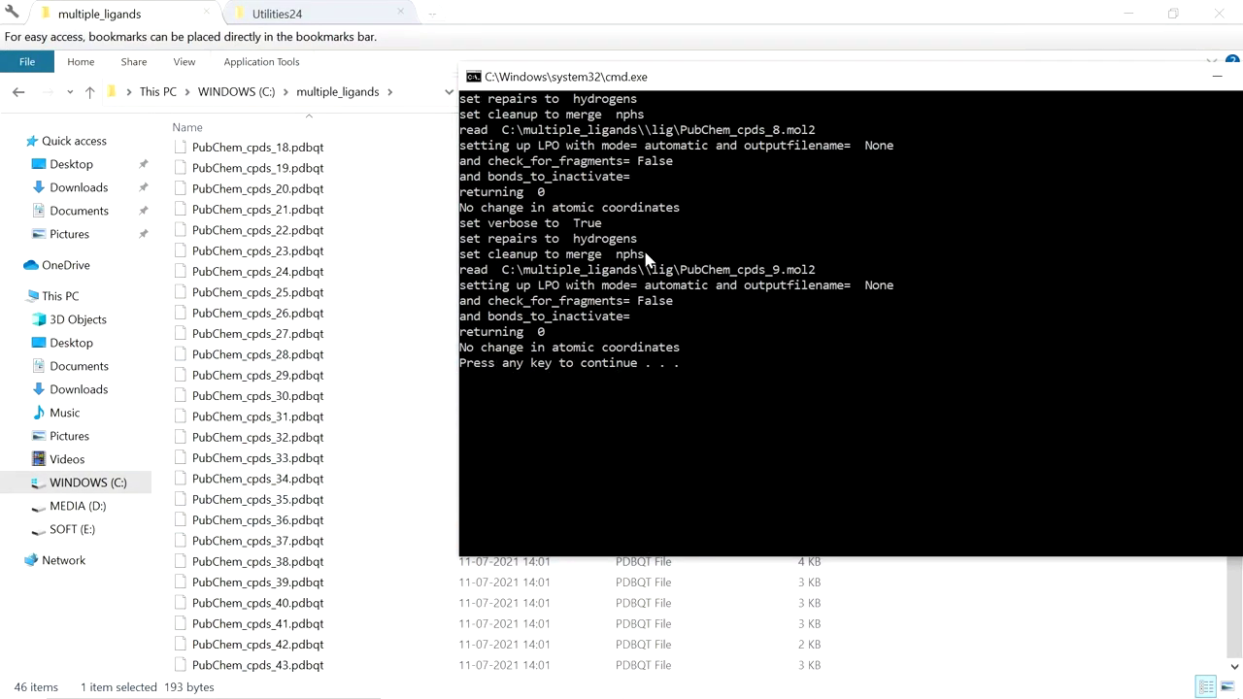
pyautogui.press('Return')
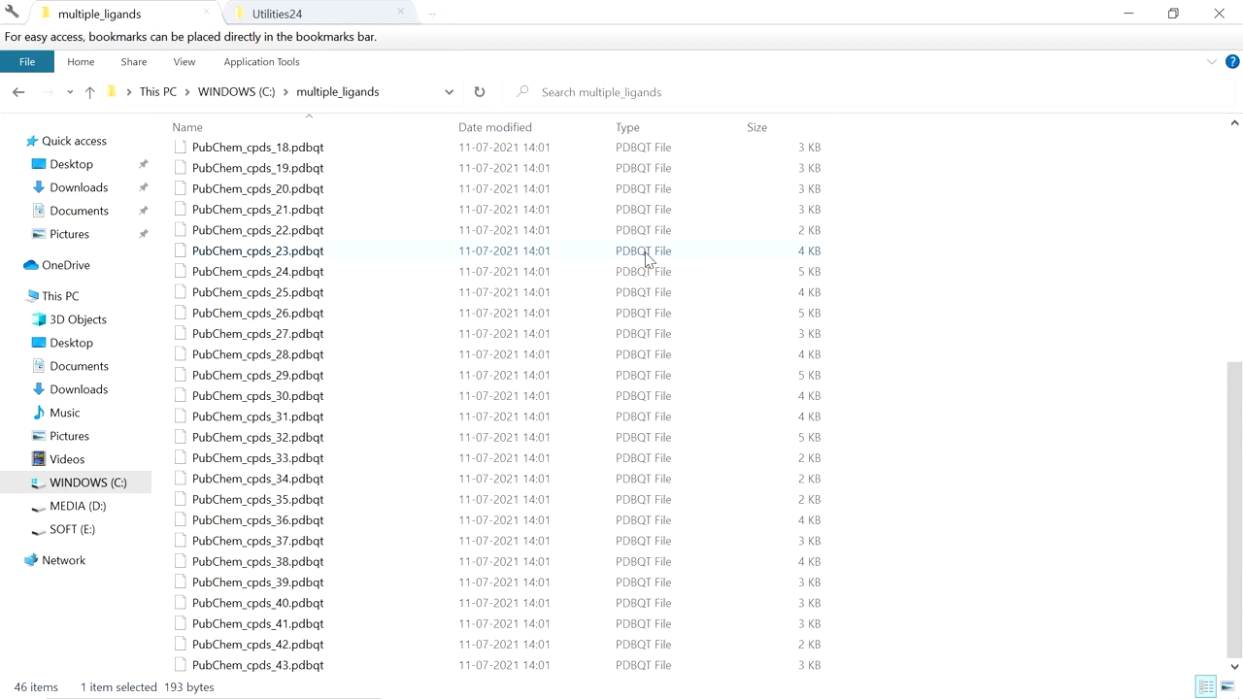
# - Verify the 43 PDBQT files, checking PubChem_cpds_1.pdbqt's size, then return to the AutoDock help page
pyautogui.scroll(7, 526, 431)
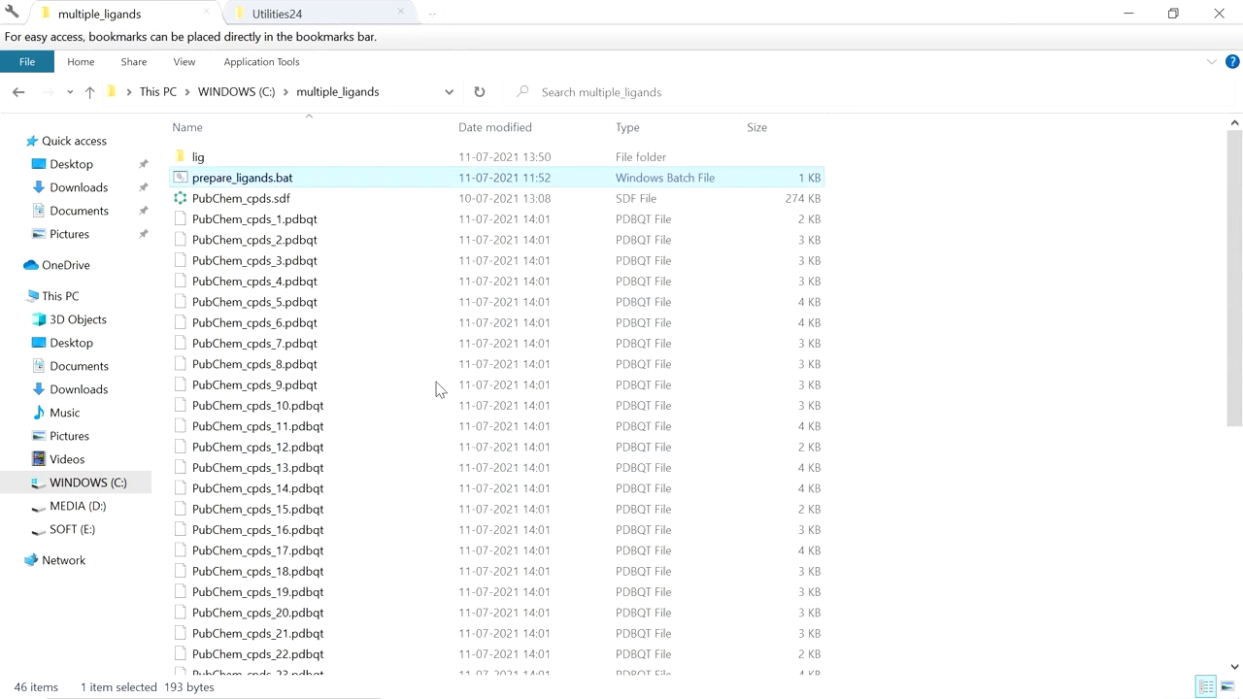
pyautogui.click(313, 221)
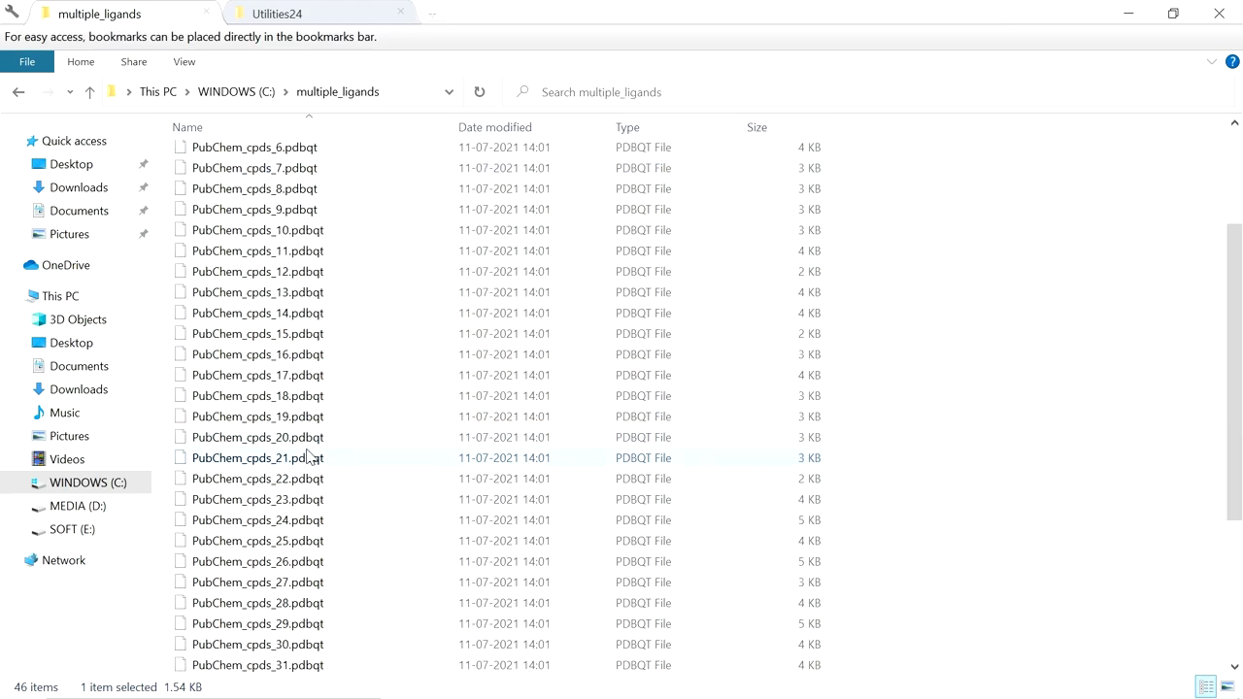
pyautogui.scroll(-6, 311, 457)
pyautogui.scroll(-1, 309, 457)
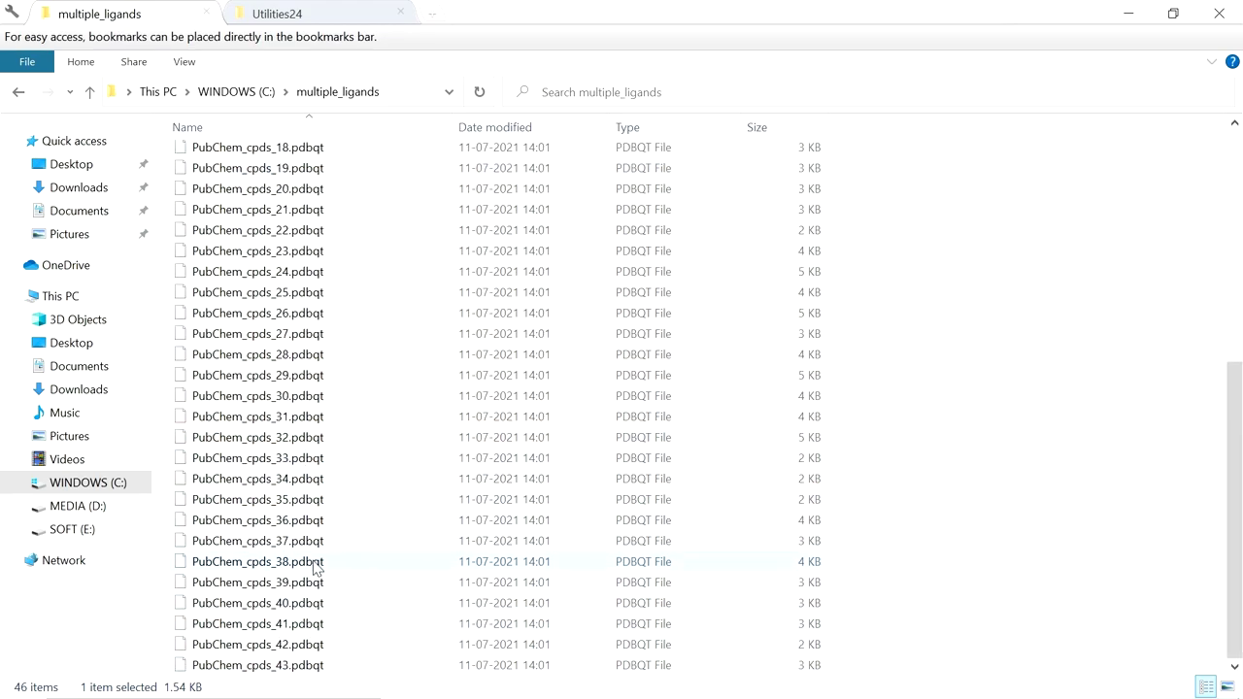
pyautogui.scroll(7, 311, 563)
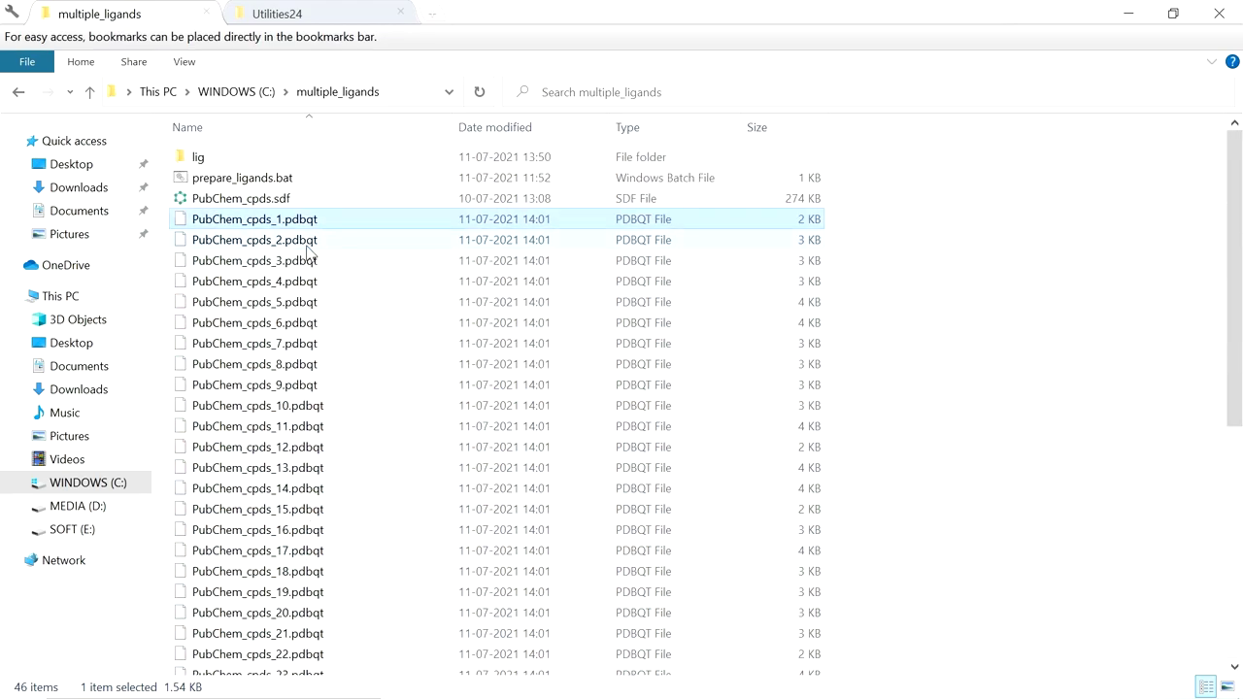
pyautogui.hotkey('alt', 'Tab')
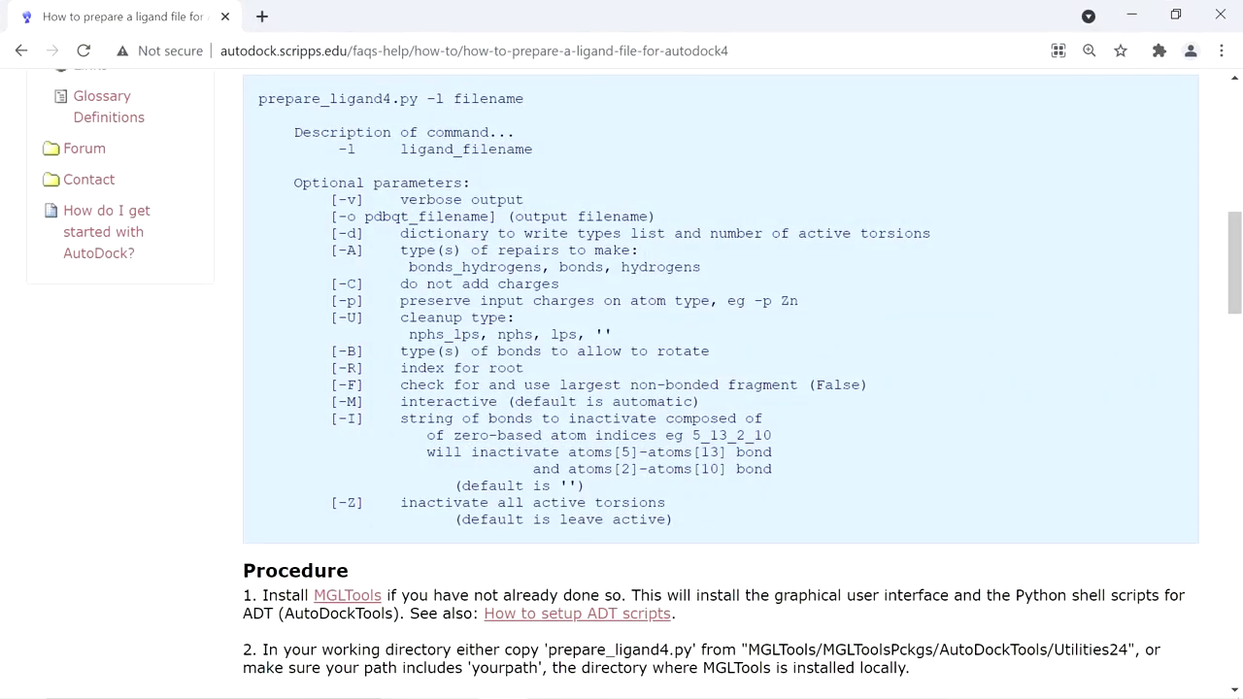
# - Review prepare_ligand4.py's usage options, then minimize Chrome to return to the multiple_ligands folder
pyautogui.scroll(2, 309, 250)
pyautogui.scroll(-1, 289, 219)
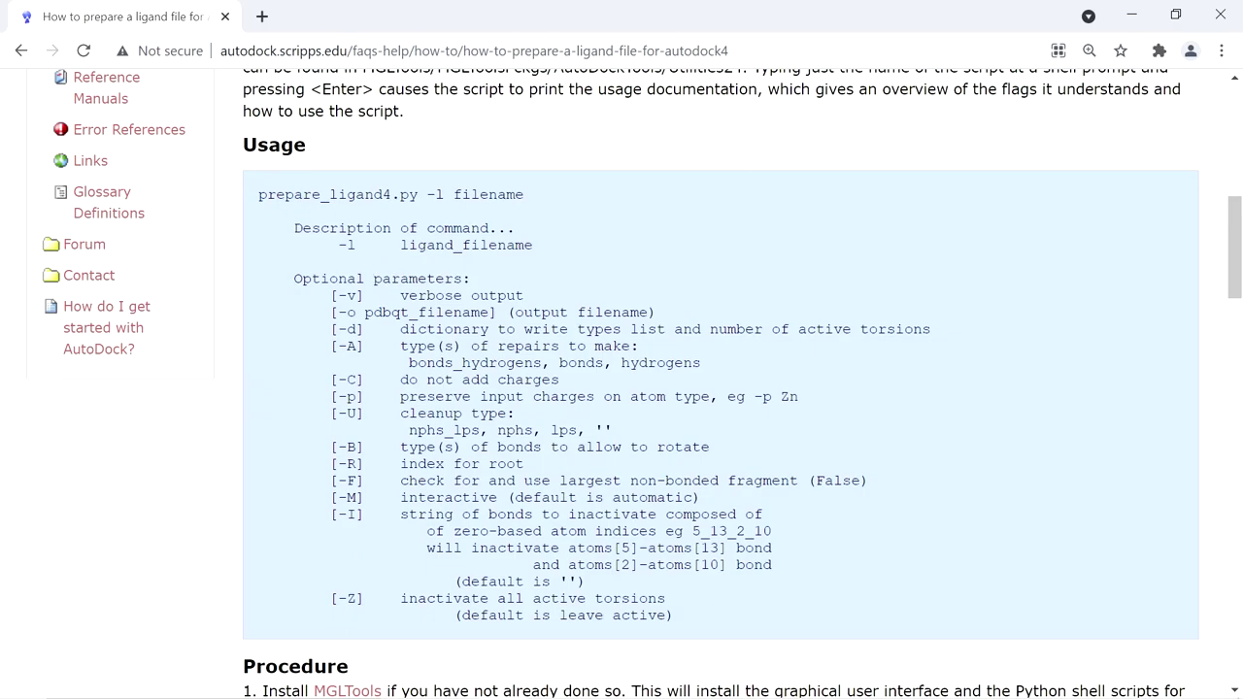
pyautogui.click(1132, 14)
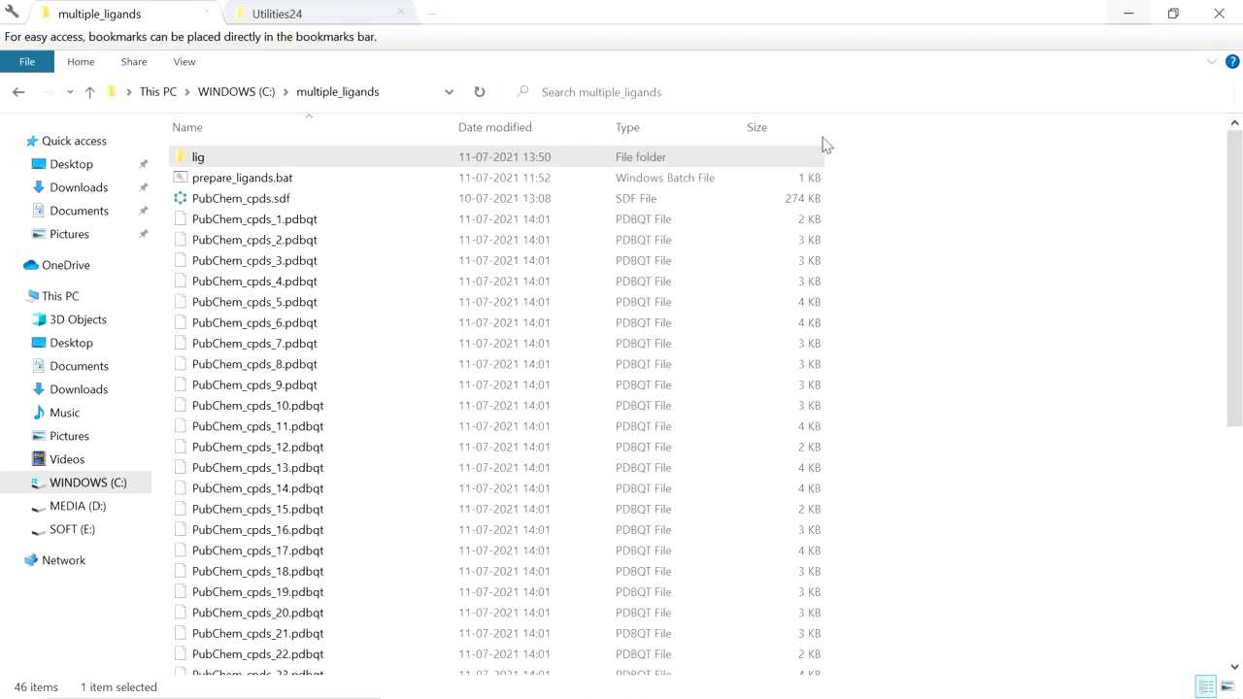
pyautogui.scroll(-7, 291, 243)
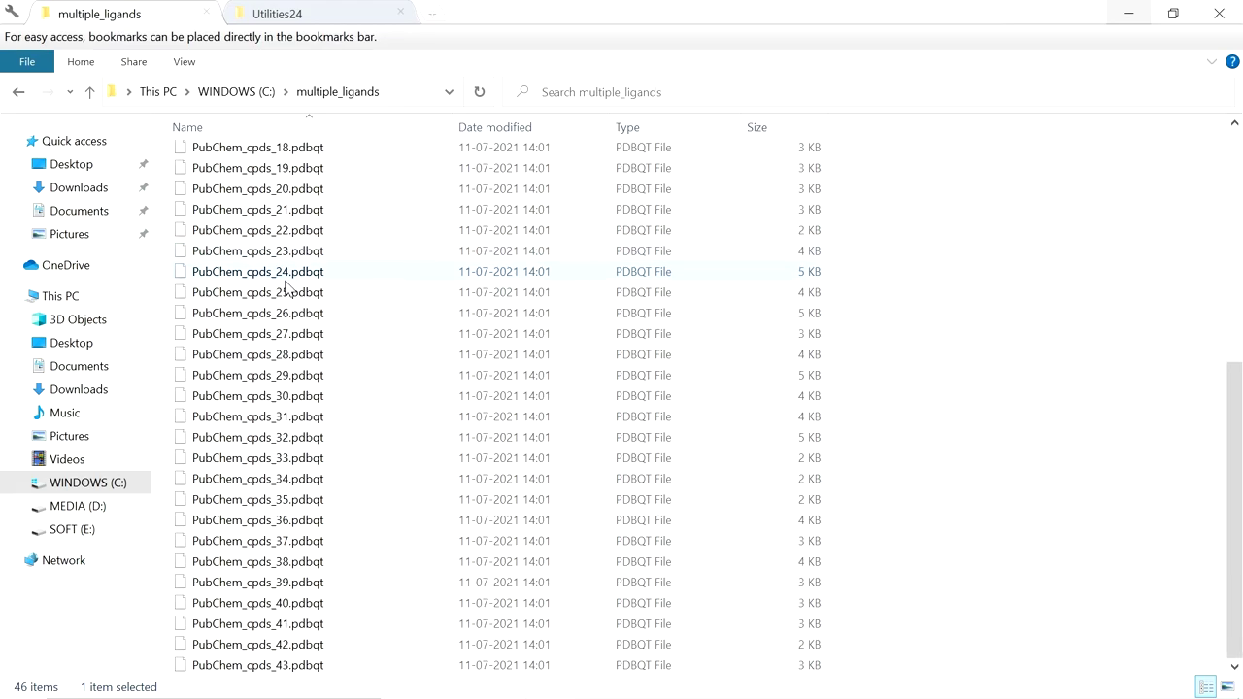
pyautogui.scroll(7, 279, 540)
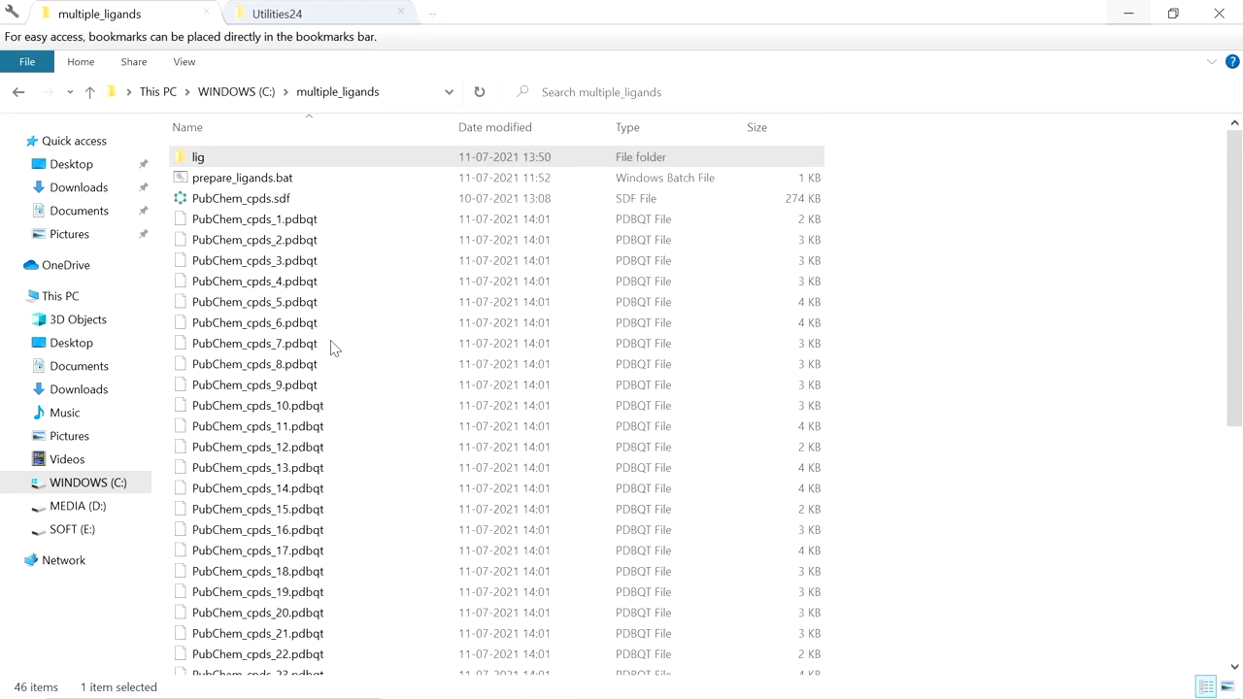
pyautogui.click(332, 223)
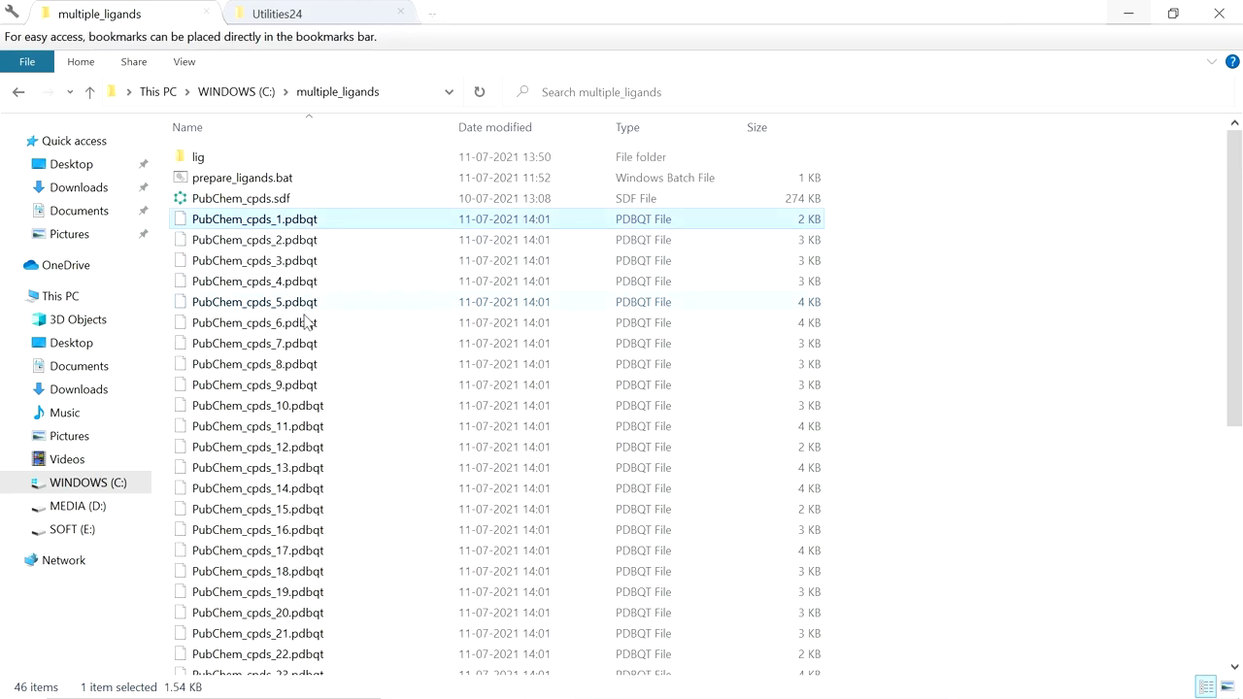
pyautogui.scroll(-7, 292, 496)
pyautogui.scroll(7, 294, 510)
pyautogui.click(313, 197)
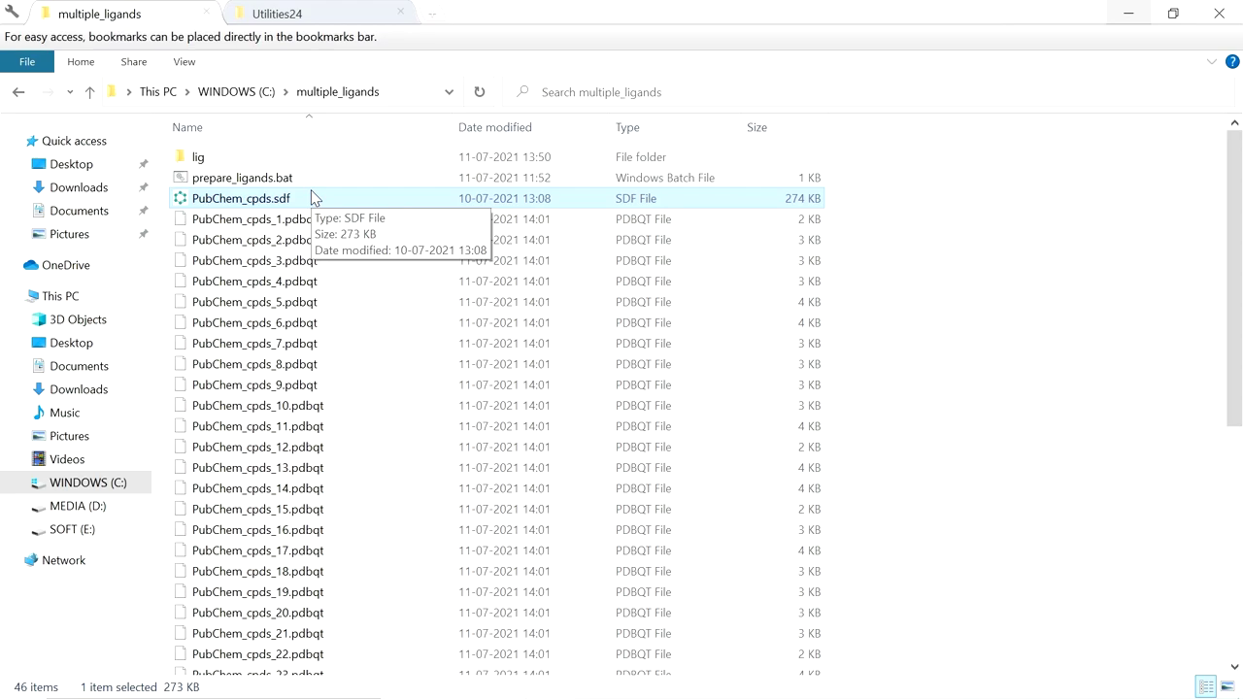